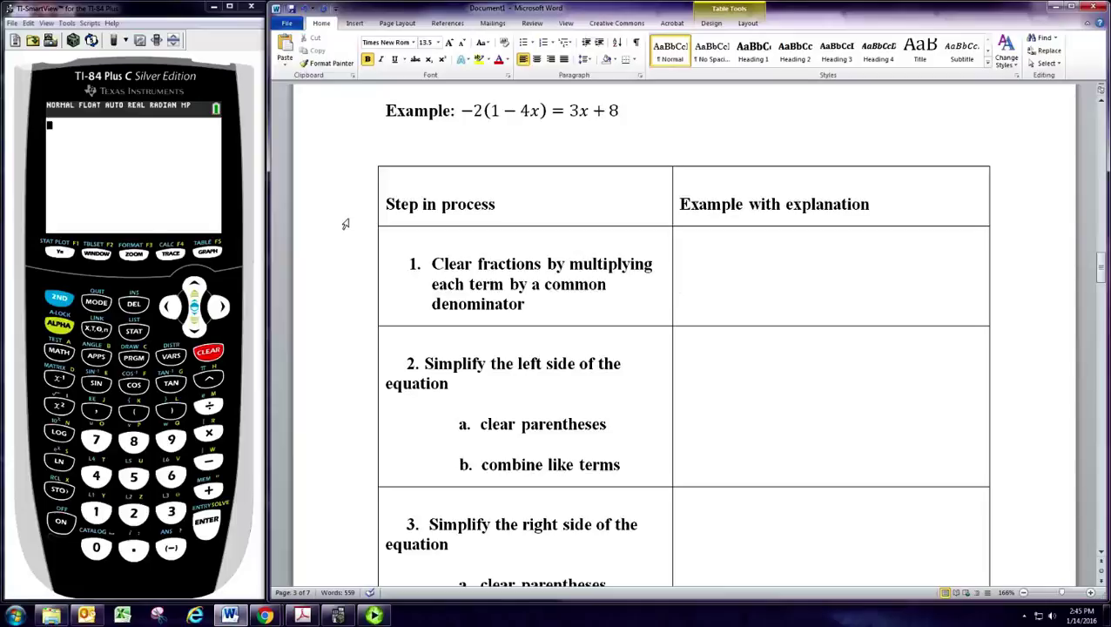
Enter 'There are no fractions' as step 1's example explanation, then select part of the example equation.
{"action": "type", "text": "There are no fractions"}
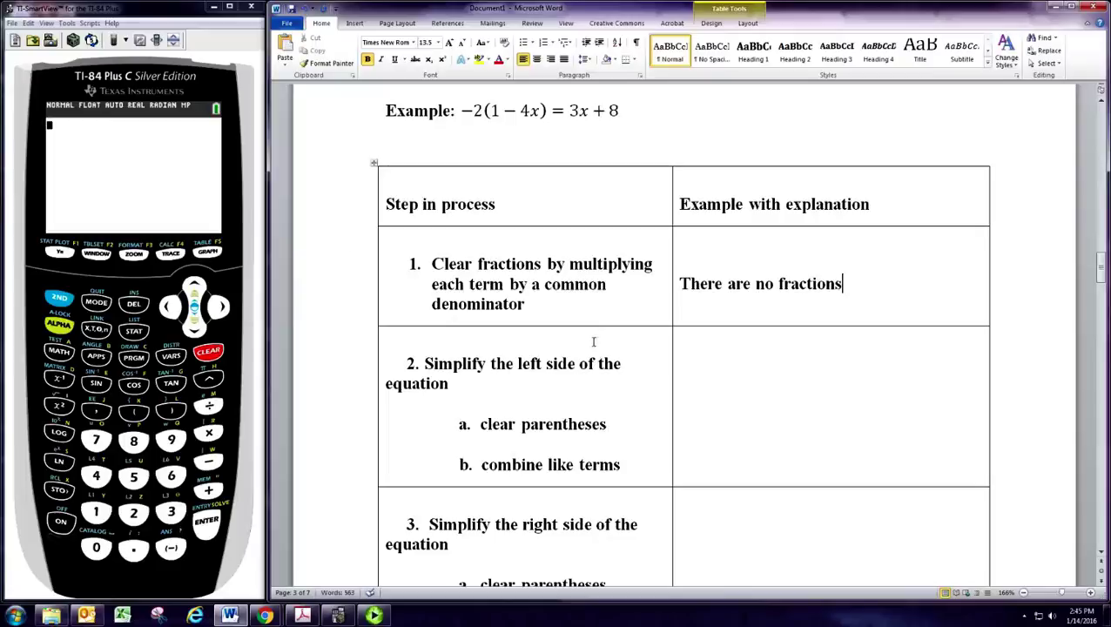
{"action": "left_click_drag", "start_coordinate": [461, 111], "coordinate": [506, 117]}
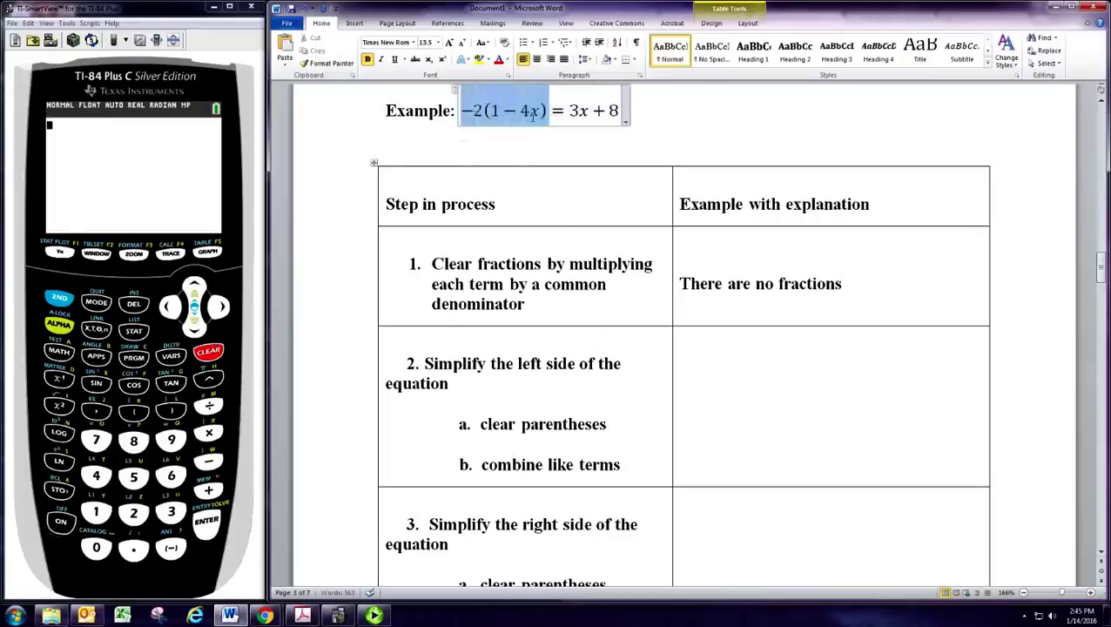
Copy the example equation into step 2's example cell.
{"action": "left_click", "coordinate": [457, 91]}
{"action": "key", "text": "ctrl+c"}
{"action": "left_click", "coordinate": [722, 362]}
{"action": "key", "text": "ctrl+v"}
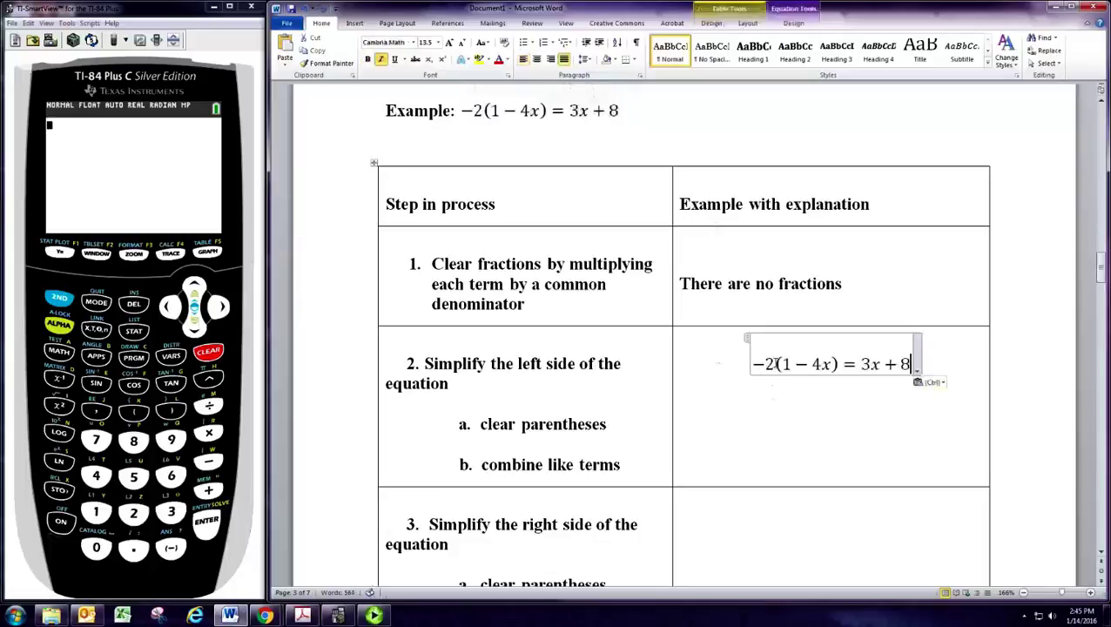
{"action": "left_click_drag", "start_coordinate": [754, 364], "coordinate": [838, 364]}
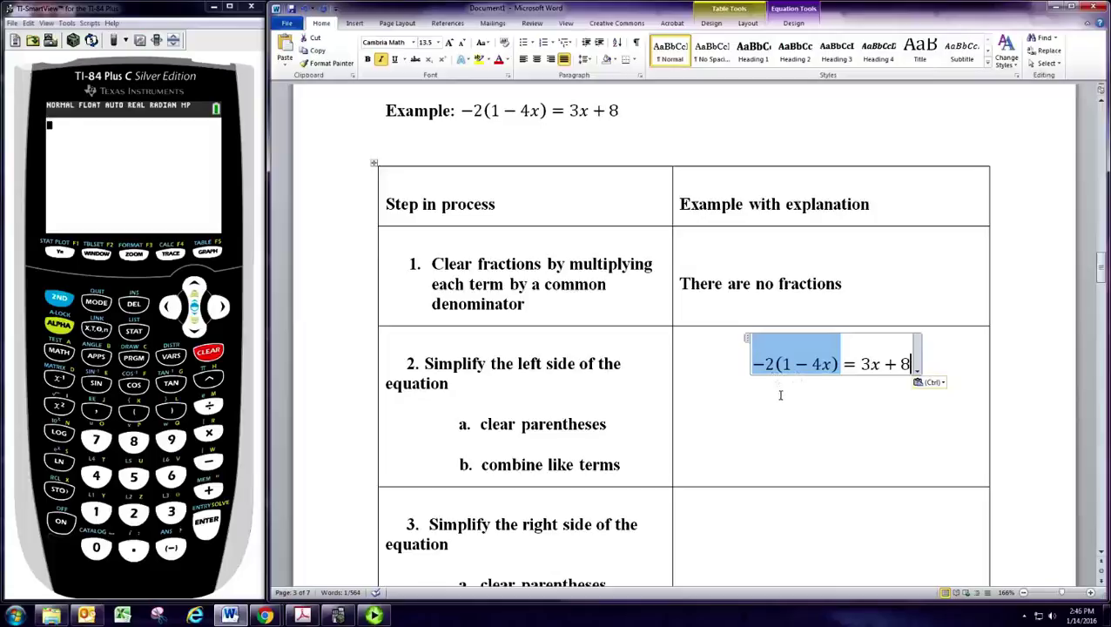
Duplicate the equation on a new line and distribute it to −2 + 8x = 3x + 8.
{"action": "left_click", "coordinate": [747, 340]}
{"action": "key", "text": "ctrl+c"}
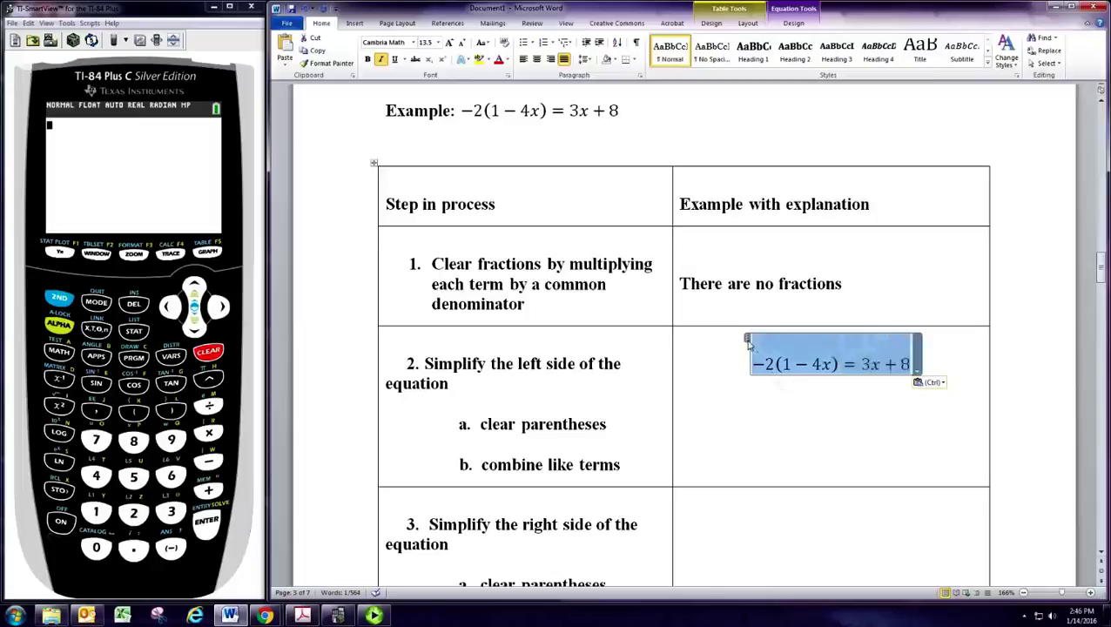
{"action": "left_click", "coordinate": [819, 414]}
{"action": "key", "text": "ctrl+v"}
{"action": "left_click", "coordinate": [709, 407]}
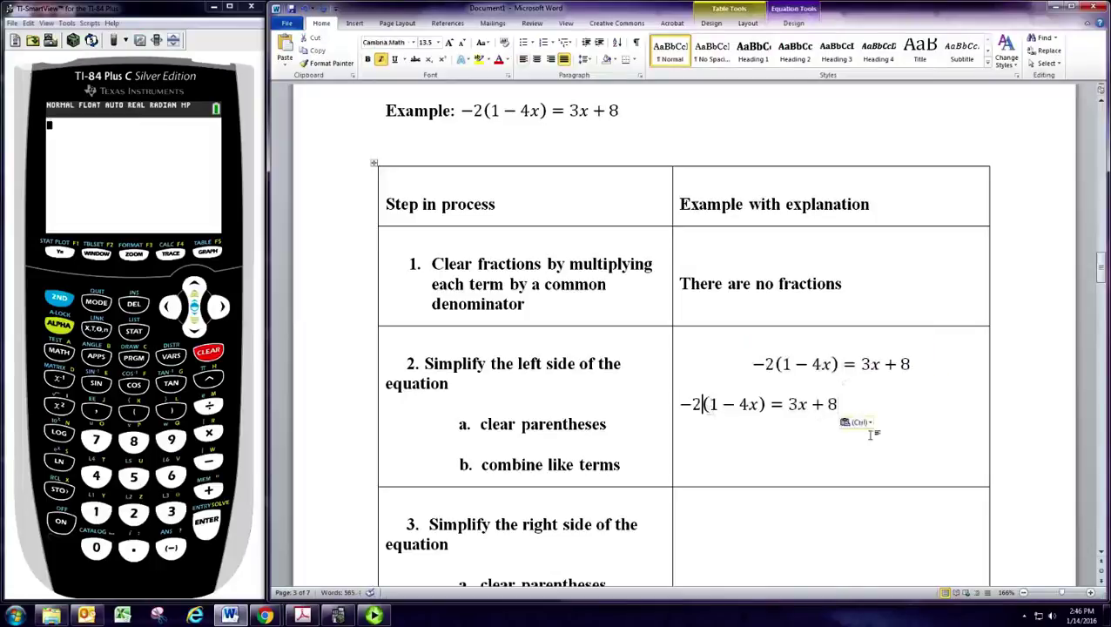
{"action": "key", "text": "Right"}
{"action": "key", "text": "shift+Right"}
{"action": "key", "text": "Delete"}
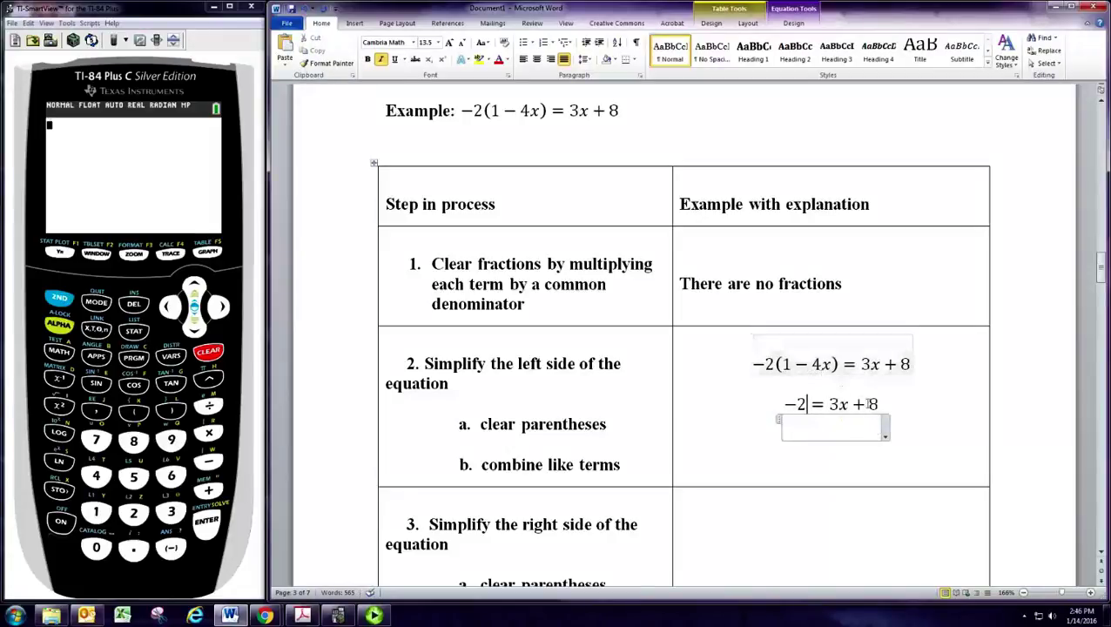
{"action": "type", "text": "+8x"}
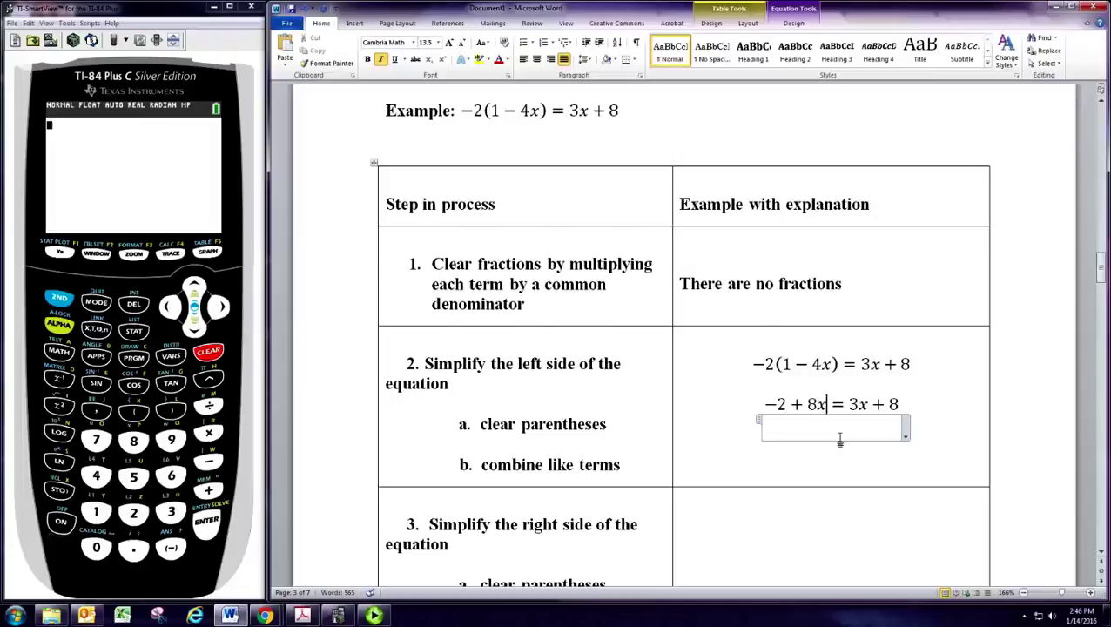
{"action": "scroll", "coordinate": [839, 440], "scroll_direction": "down", "scroll_amount": 1}
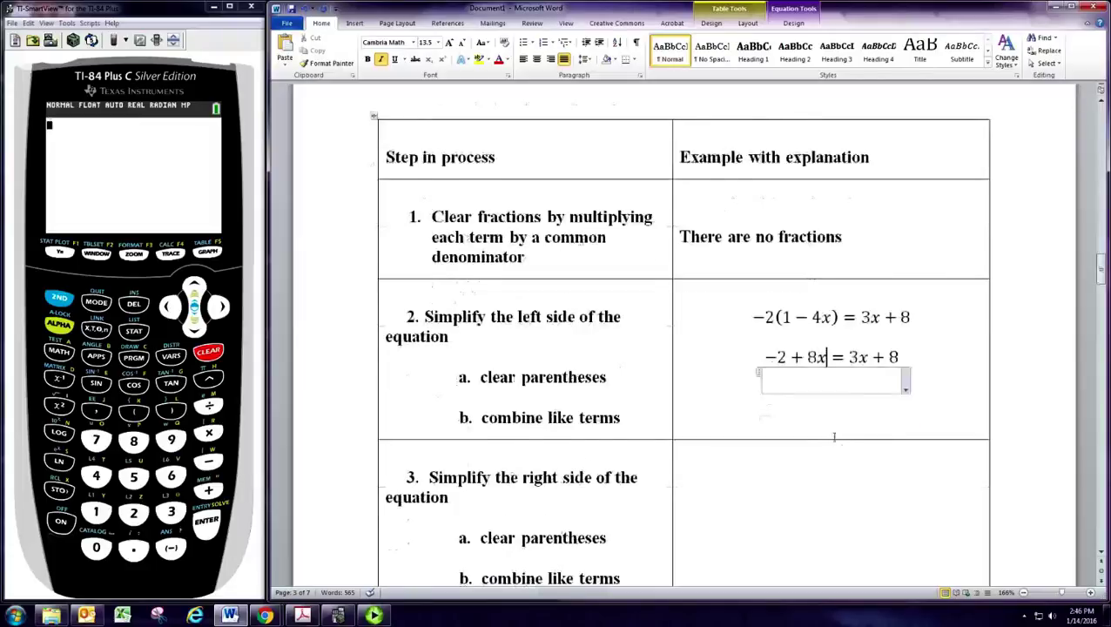
{"action": "scroll", "coordinate": [836, 438], "scroll_direction": "down", "scroll_amount": 1}
Write 'already simplified' in step 3's cell, then select step 2's equation −2 + 8x = 3x + 8.
{"action": "left_click", "coordinate": [823, 449]}
{"action": "type", "text": "already simplified"}
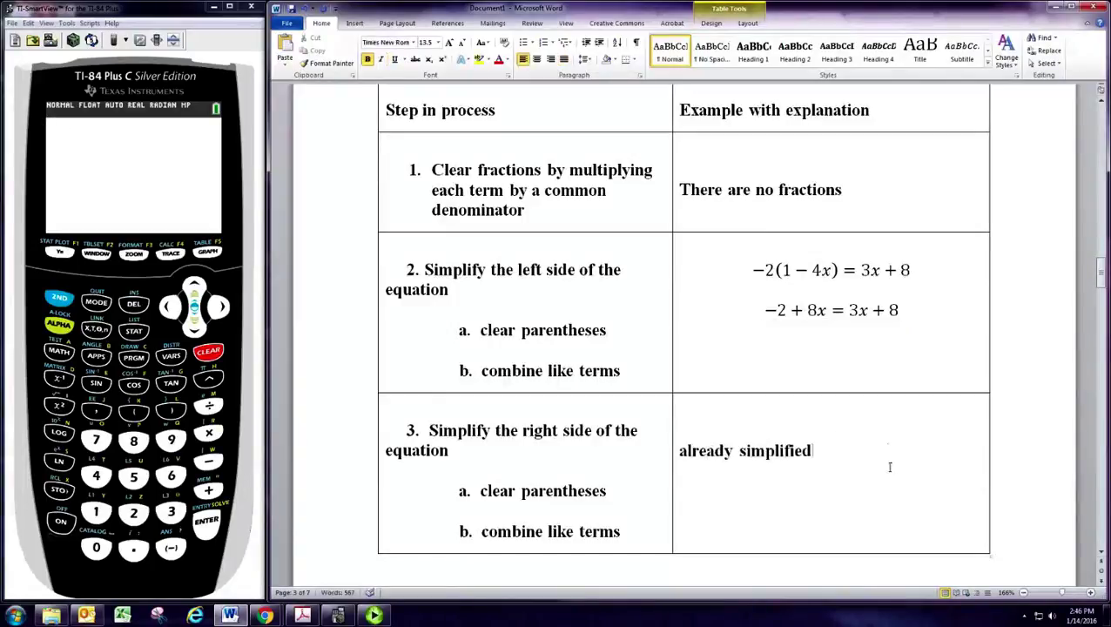
{"action": "left_click", "coordinate": [781, 312]}
{"action": "left_click", "coordinate": [773, 312]}
{"action": "key", "text": "shift+Right"}
{"action": "key", "text": "shift+Right"}
{"action": "key", "text": "shift+Right"}
{"action": "key", "text": "shift+Right"}
{"action": "key", "text": "shift+Right"}
{"action": "key", "text": "shift+Right"}
{"action": "key", "text": "shift+Right"}
{"action": "key", "text": "shift+Right"}
{"action": "key", "text": "shift+Right"}
{"action": "key", "text": "shift+Left"}
{"action": "left_click_drag", "start_coordinate": [770, 313], "coordinate": [897, 312]}
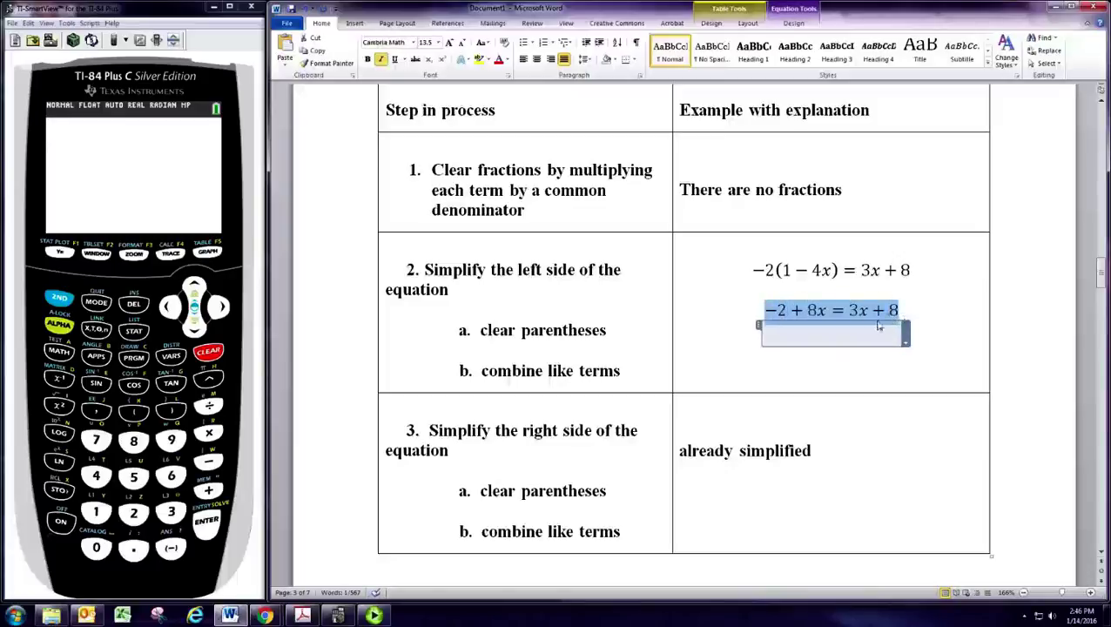
{"action": "scroll", "coordinate": [799, 384], "scroll_direction": "down", "scroll_amount": 5}
Paste −2 + 8x = 3x + 8 into step 4 and subtract 3x on both sides.
{"action": "left_click", "coordinate": [774, 398]}
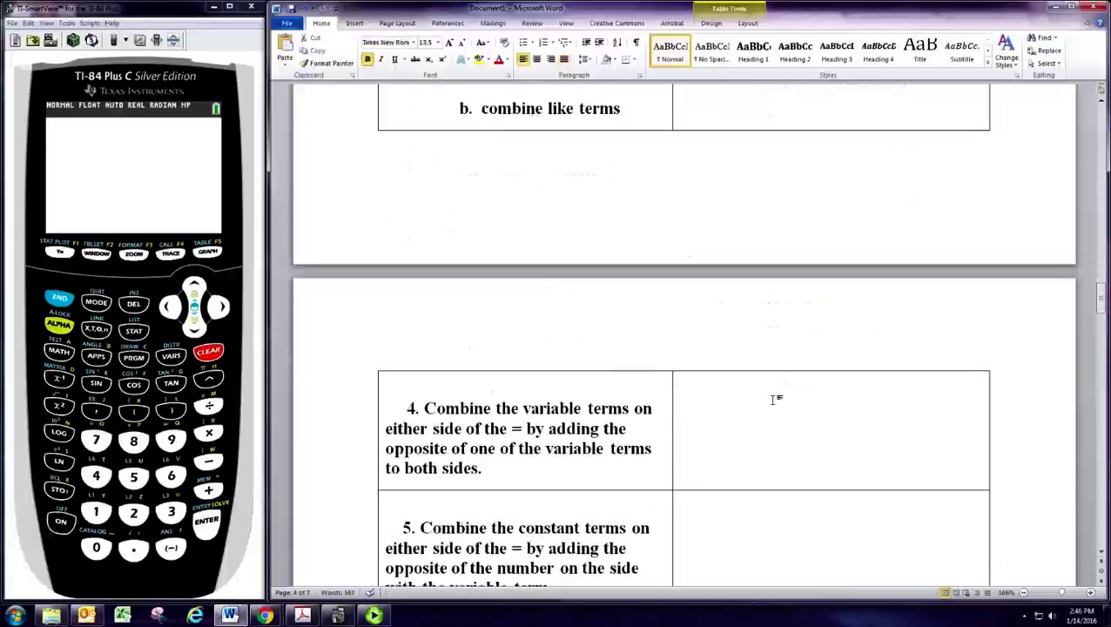
{"action": "key", "text": "ctrl+v"}
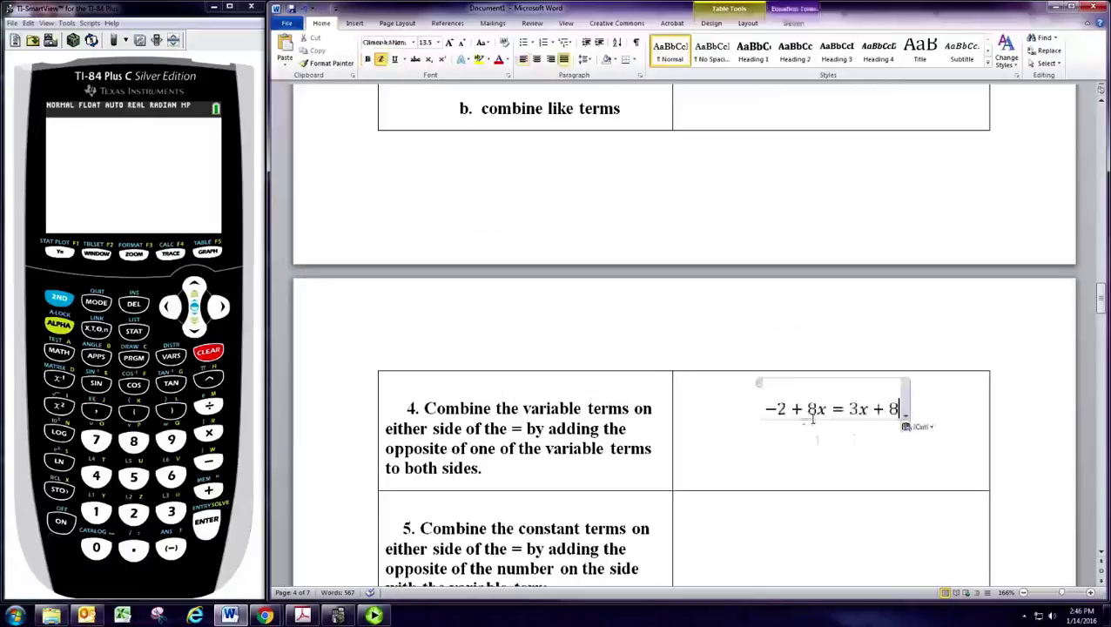
{"action": "left_click_drag", "start_coordinate": [805, 409], "coordinate": [868, 410]}
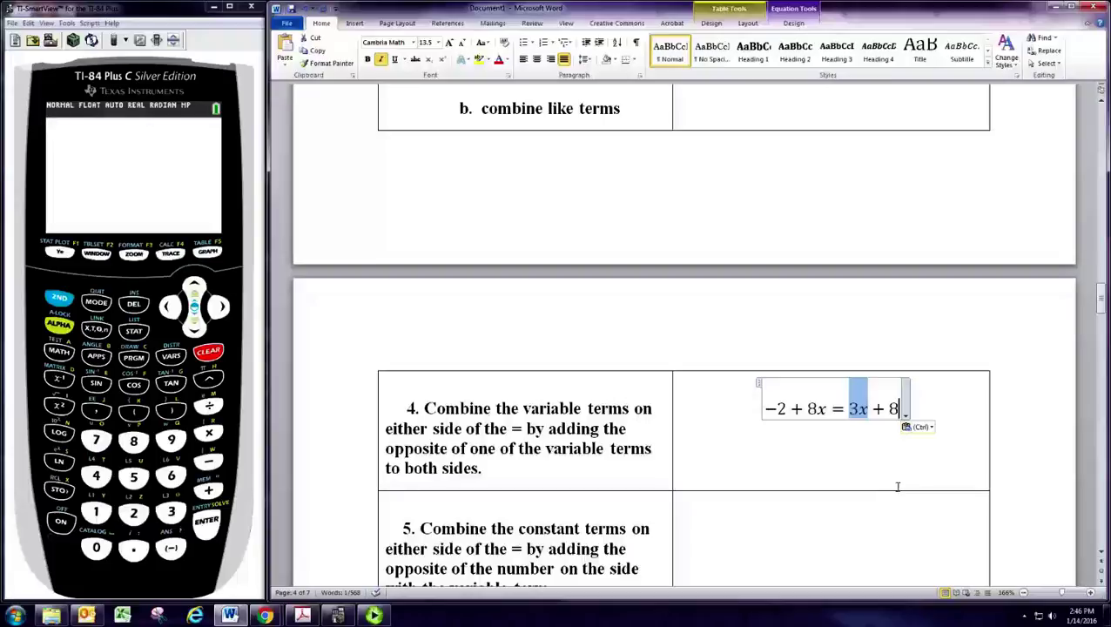
{"action": "left_click", "coordinate": [867, 410]}
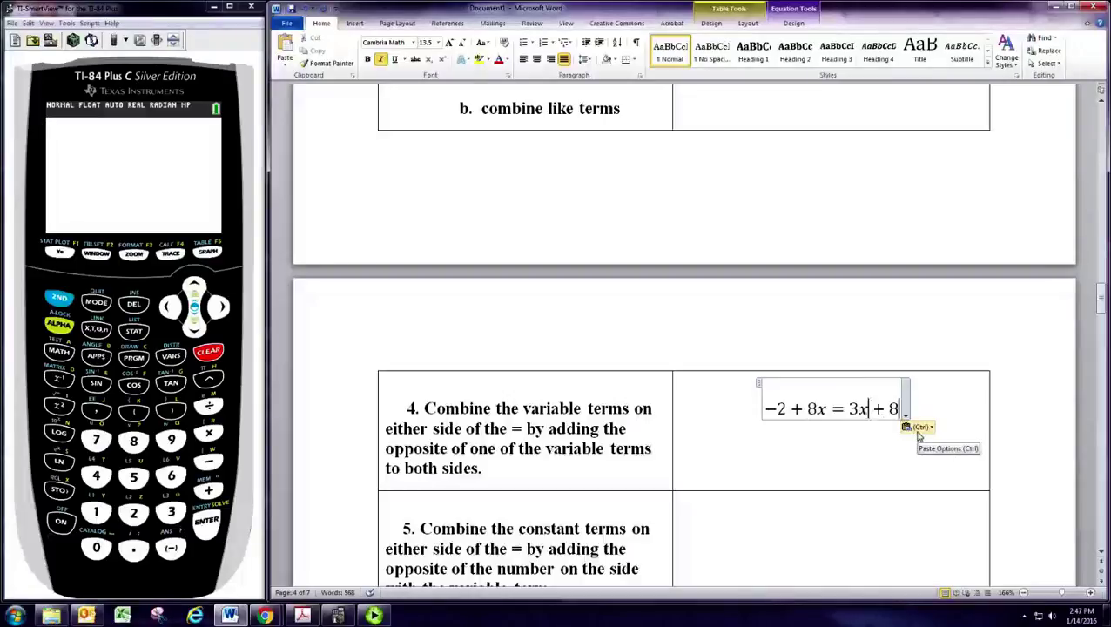
{"action": "type", "text": "+"}
{"action": "key", "text": "BackSpace"}
{"action": "type", "text": "-3x"}
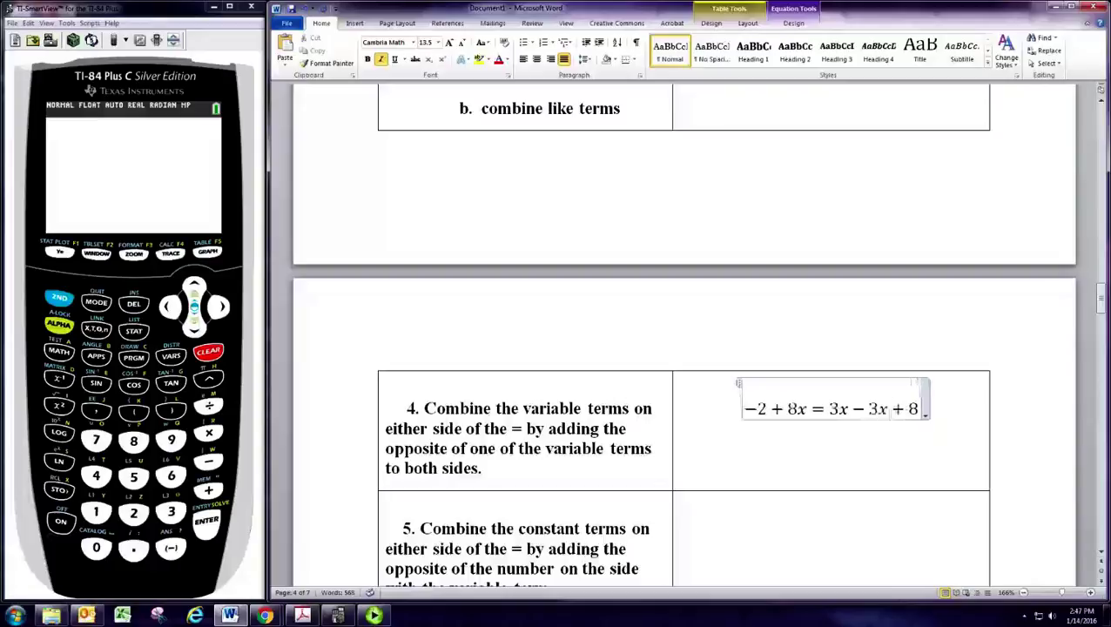
{"action": "key", "text": "Left"}
{"action": "key", "text": "Left"}
{"action": "key", "text": "Left"}
{"action": "key", "text": "Left"}
{"action": "type", "text": "-3x"}
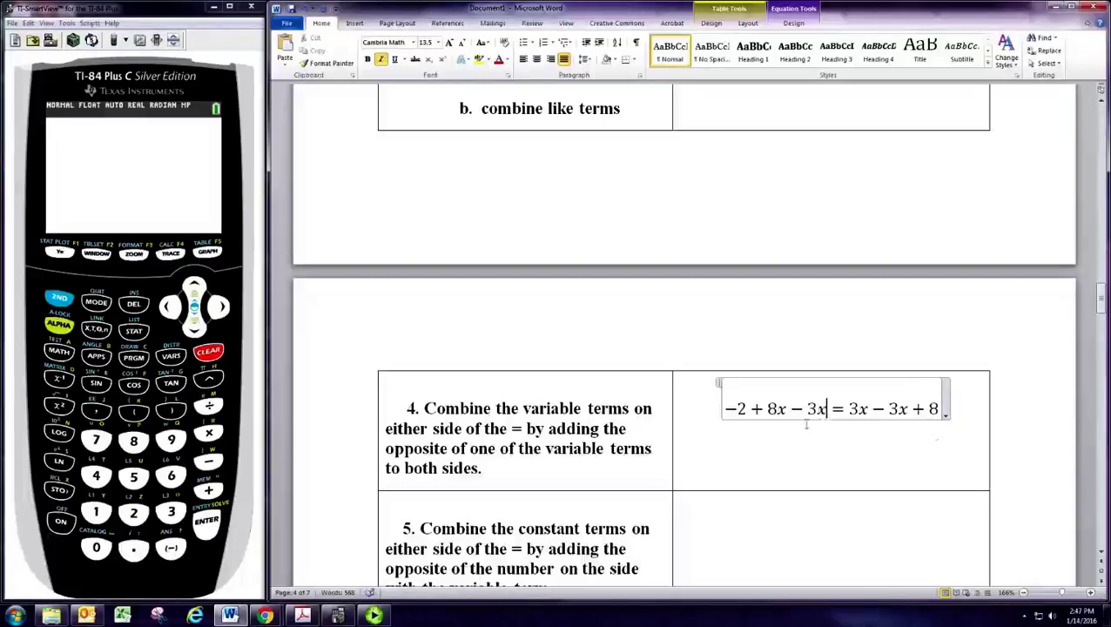
Copy that line below and simplify it to −2 + 5x = 8.
{"action": "left_click", "coordinate": [719, 385]}
{"action": "key", "text": "ctrl+c"}
{"action": "left_click", "coordinate": [755, 459]}
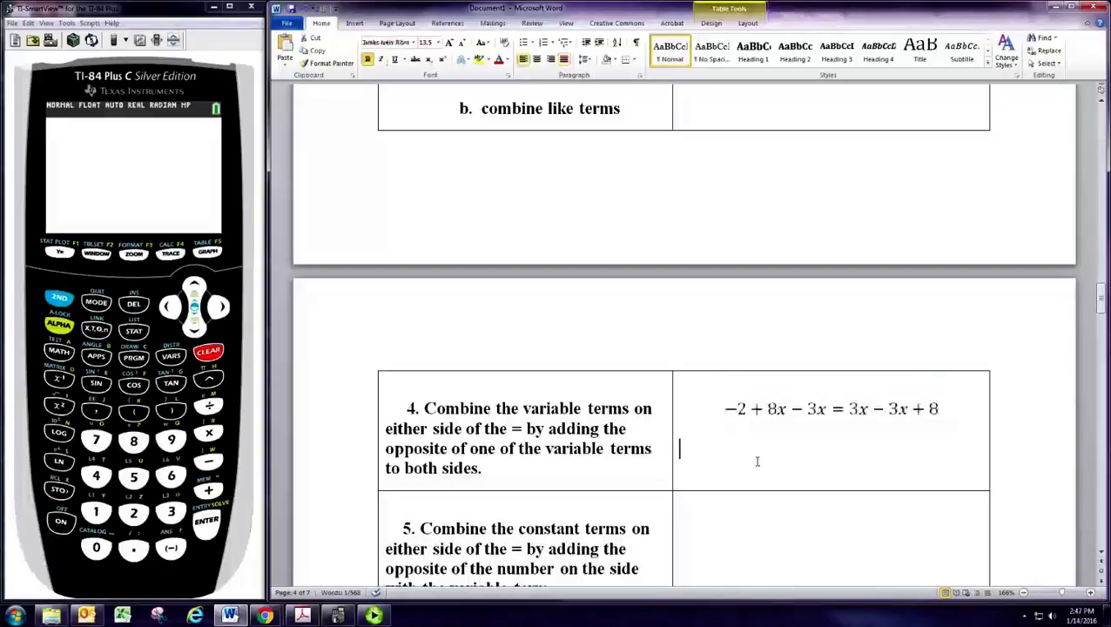
{"action": "key", "text": "ctrl+v"}
{"action": "left_click_drag", "start_coordinate": [765, 448], "coordinate": [828, 449]}
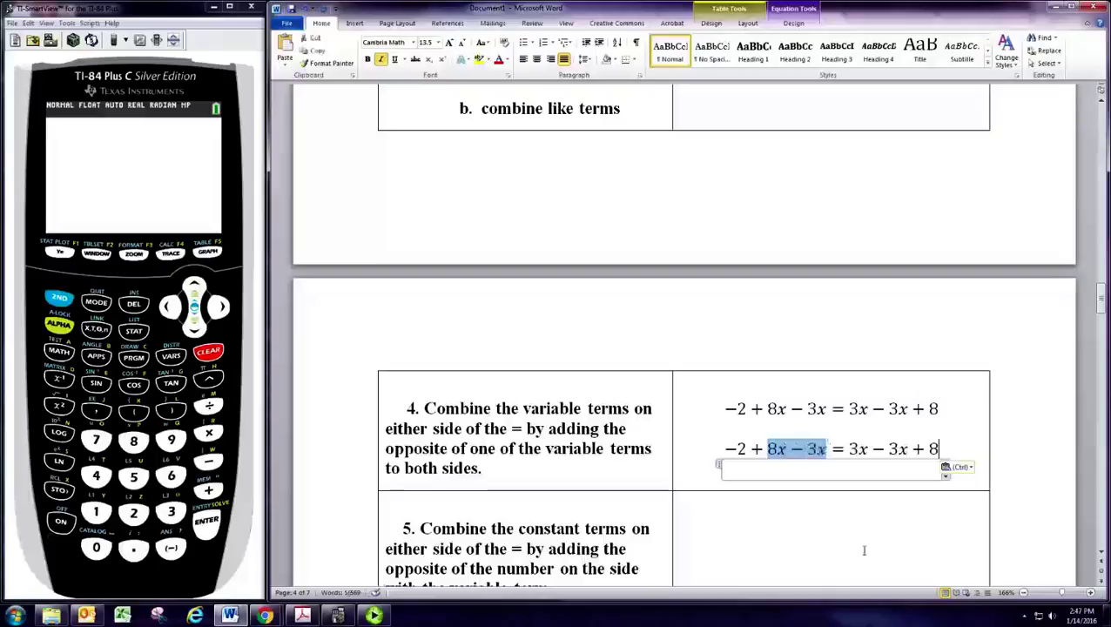
{"action": "type", "text": "5x"}
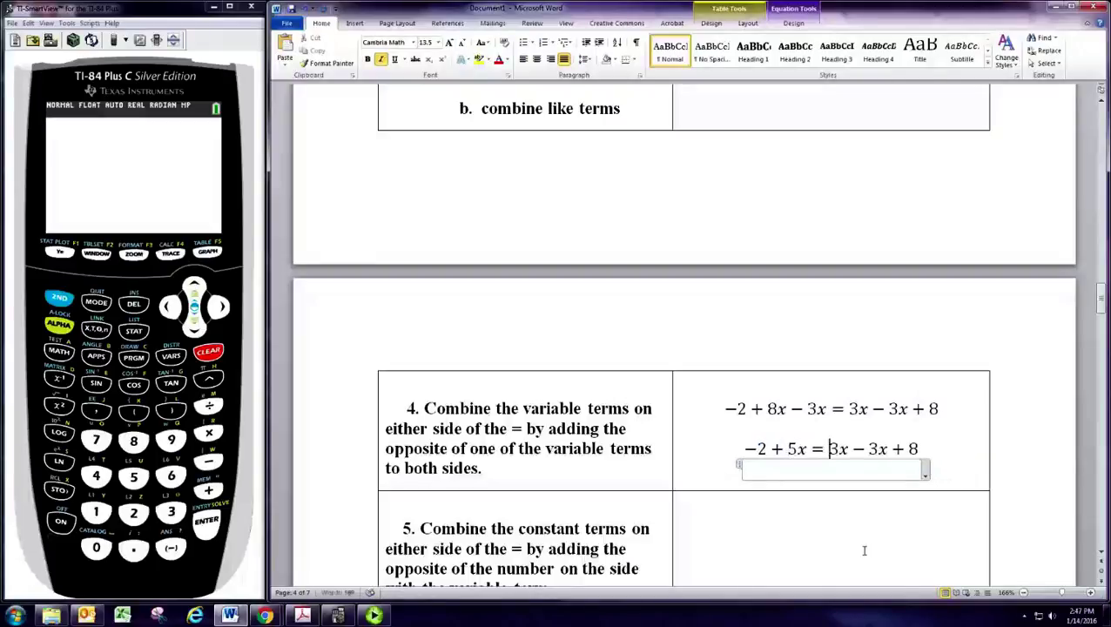
{"action": "key", "text": "Delete"}
{"action": "key", "text": "Delete"}
{"action": "key", "text": "Delete"}
{"action": "key", "text": "Delete"}
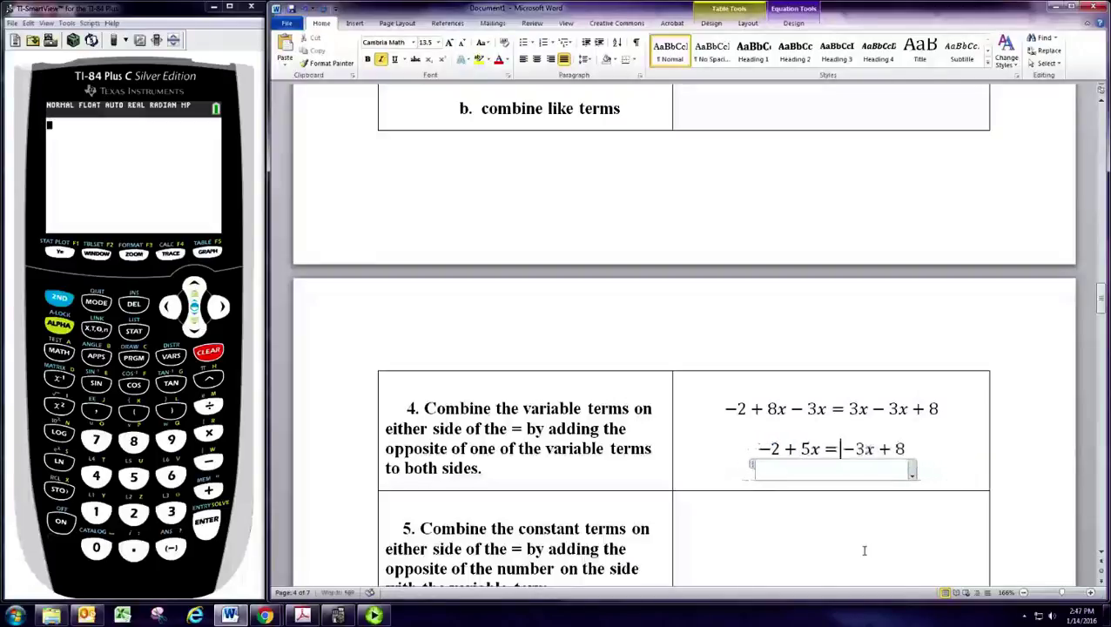
{"action": "key", "text": "Delete"}
{"action": "key", "text": "Delete"}
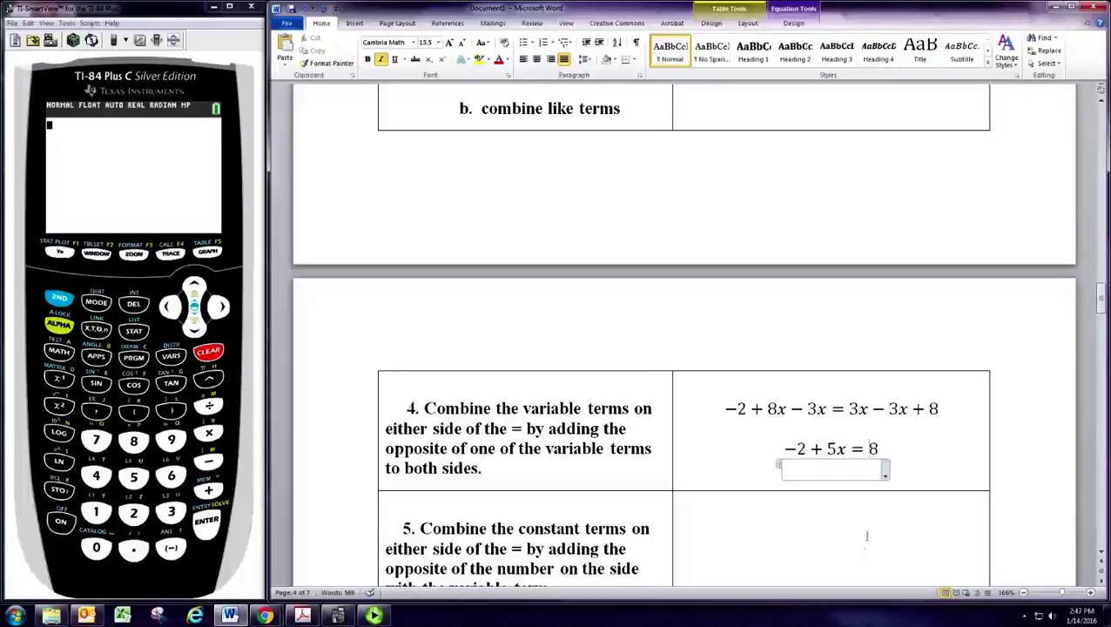
{"action": "scroll", "coordinate": [863, 535], "scroll_direction": "down", "scroll_amount": 2}
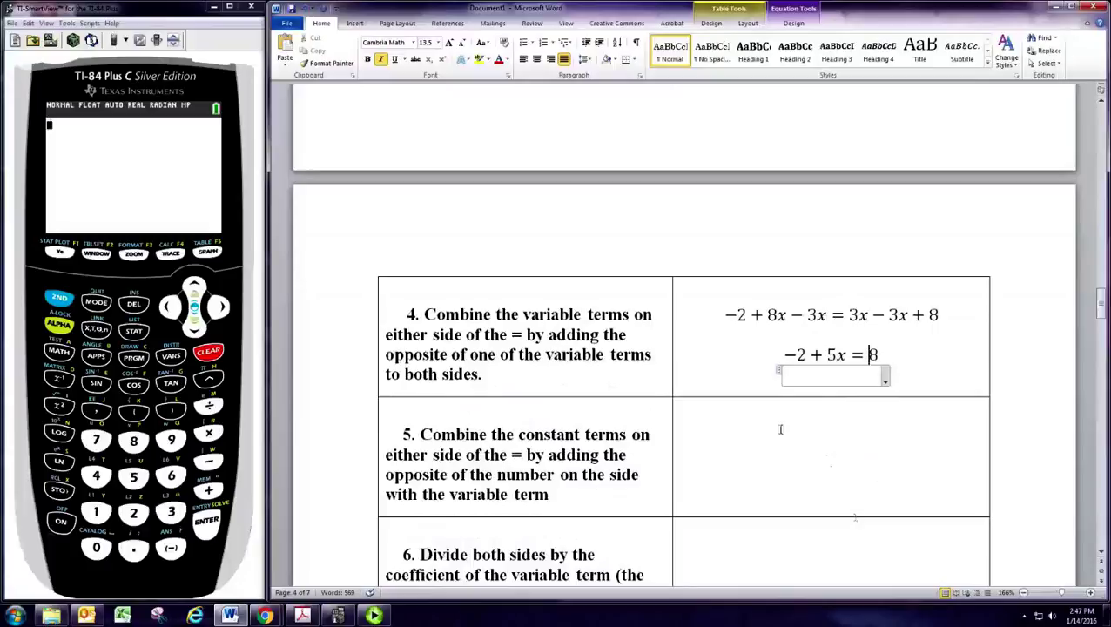
{"action": "left_click_drag", "start_coordinate": [784, 354], "coordinate": [872, 359]}
{"action": "left_click", "coordinate": [831, 418]}
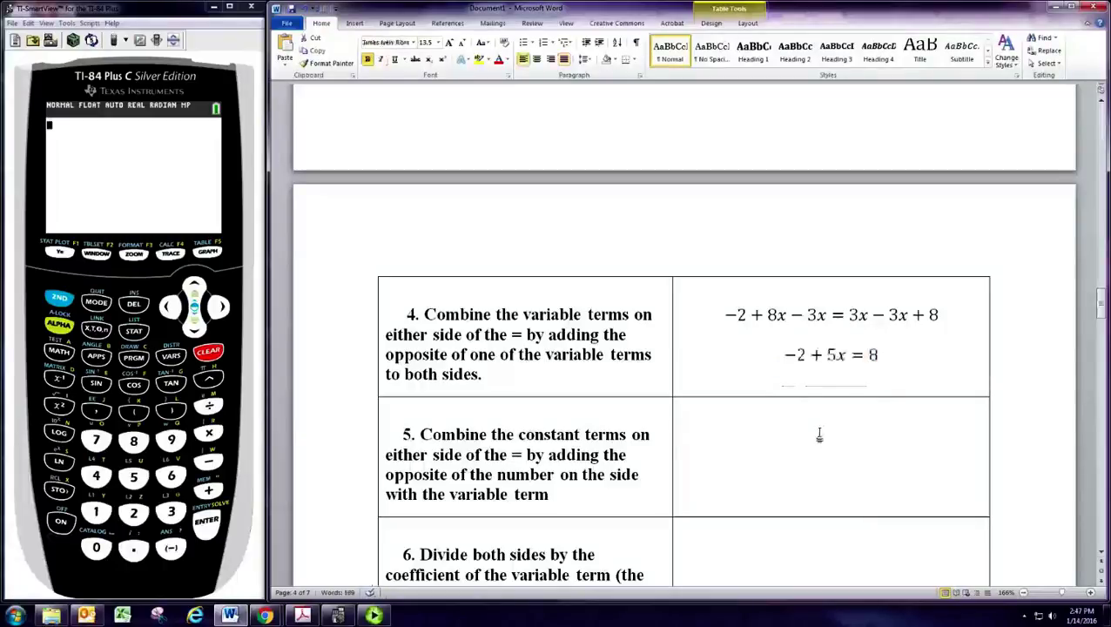
Paste −2 + 5x = 8 into step 5 and add 2 to both sides.
{"action": "key", "text": "ctrl+v"}
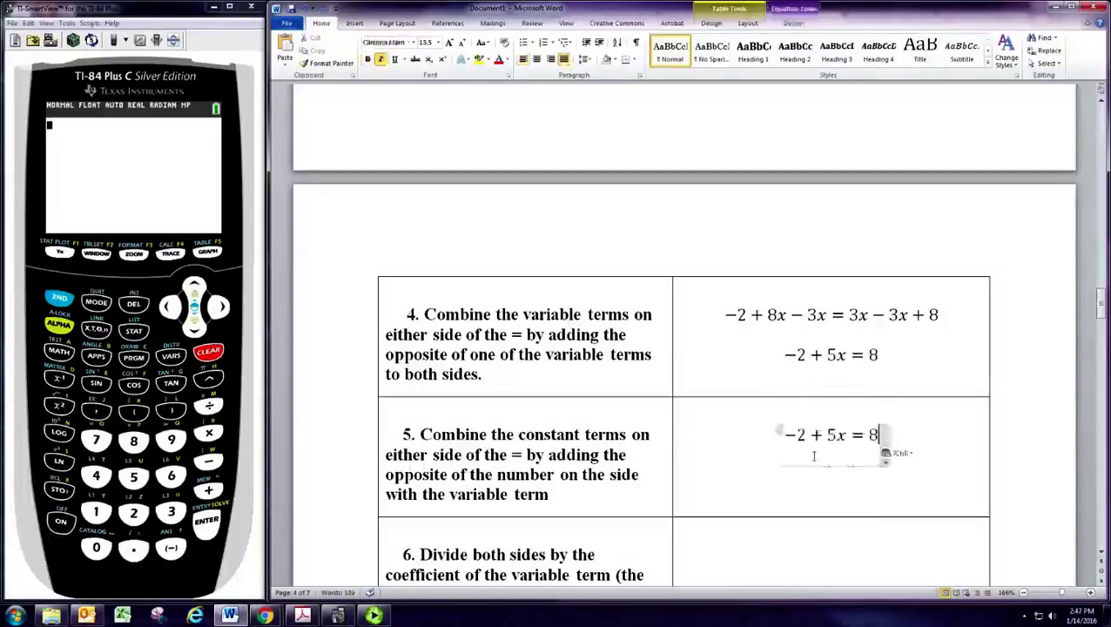
{"action": "left_click", "coordinate": [812, 447]}
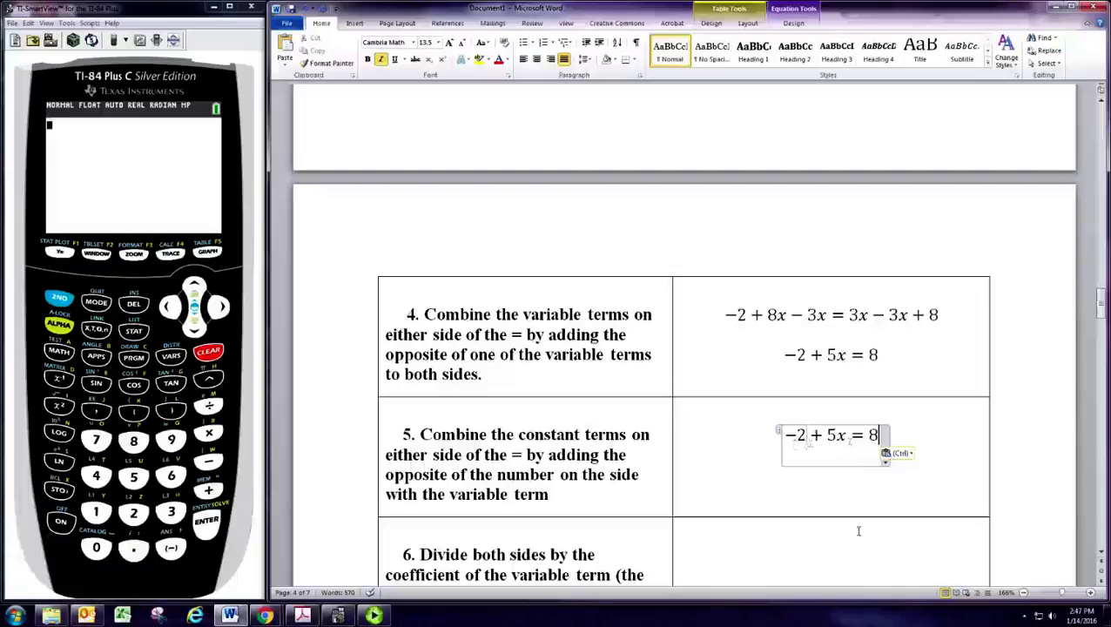
{"action": "type", "text": "+2"}
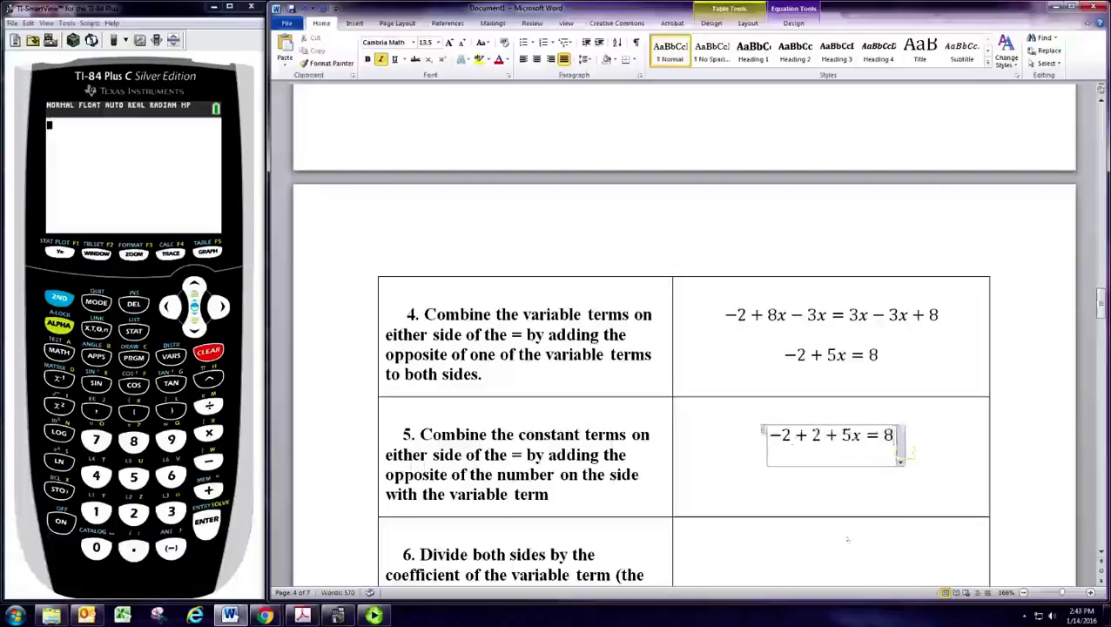
{"action": "key", "text": "Right"}
{"action": "key", "text": "Right"}
{"action": "key", "text": "Right"}
{"action": "key", "text": "Right"}
{"action": "key", "text": "Right"}
{"action": "type", "text": "+2"}
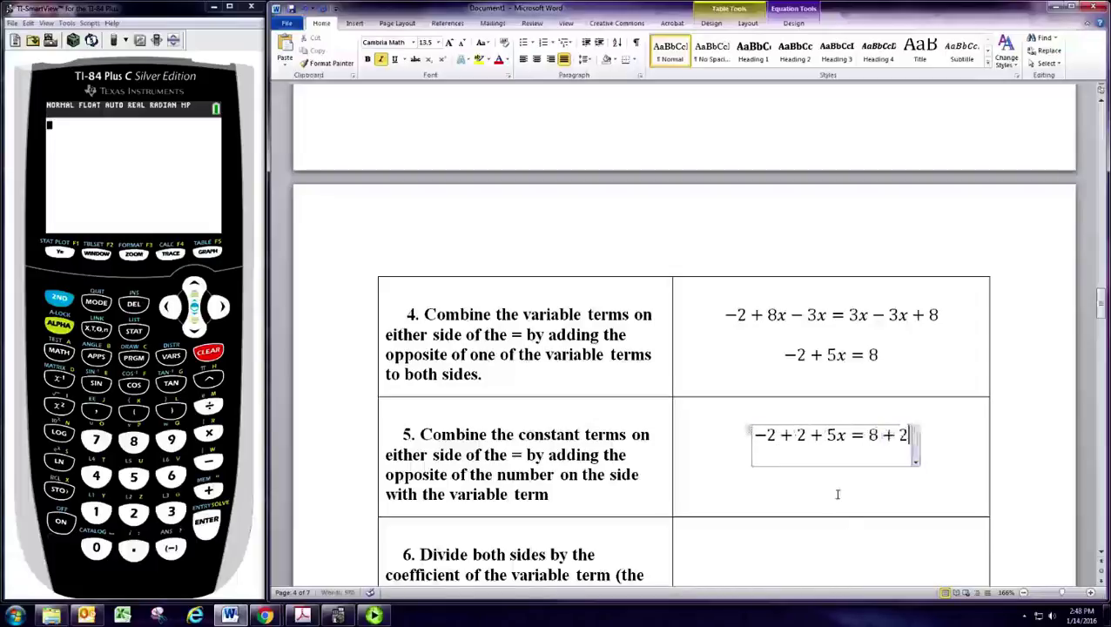
Copy the equation to a new line and simplify it to 5x = 10.
{"action": "left_click", "coordinate": [748, 431]}
{"action": "key", "text": "ctrl+c"}
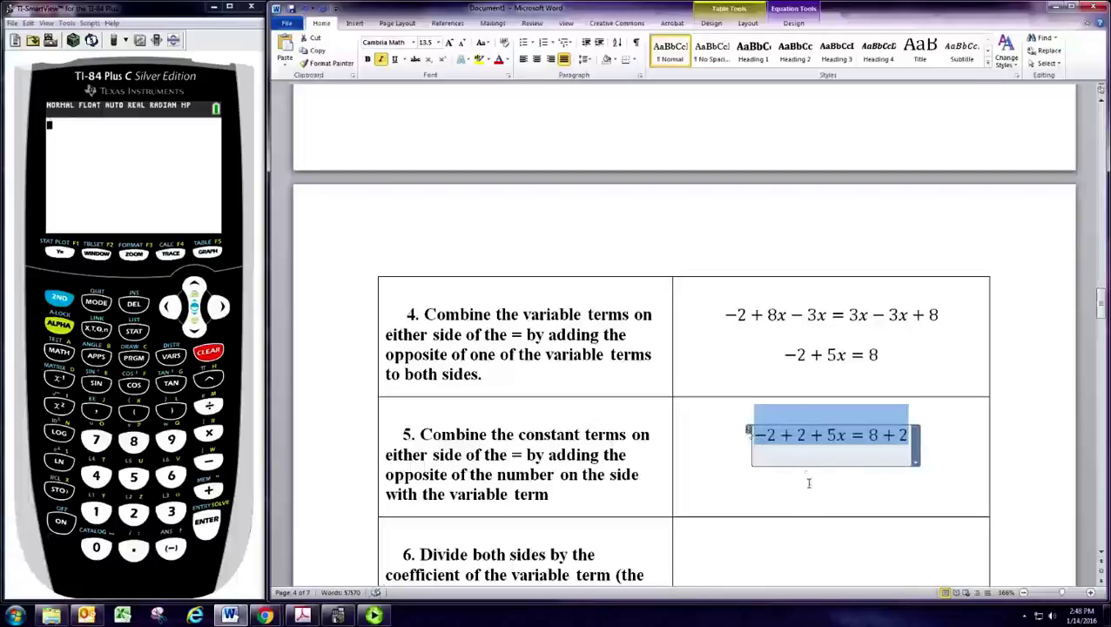
{"action": "left_click", "coordinate": [806, 482]}
{"action": "key", "text": "ctrl+v"}
{"action": "left_click", "coordinate": [810, 479]}
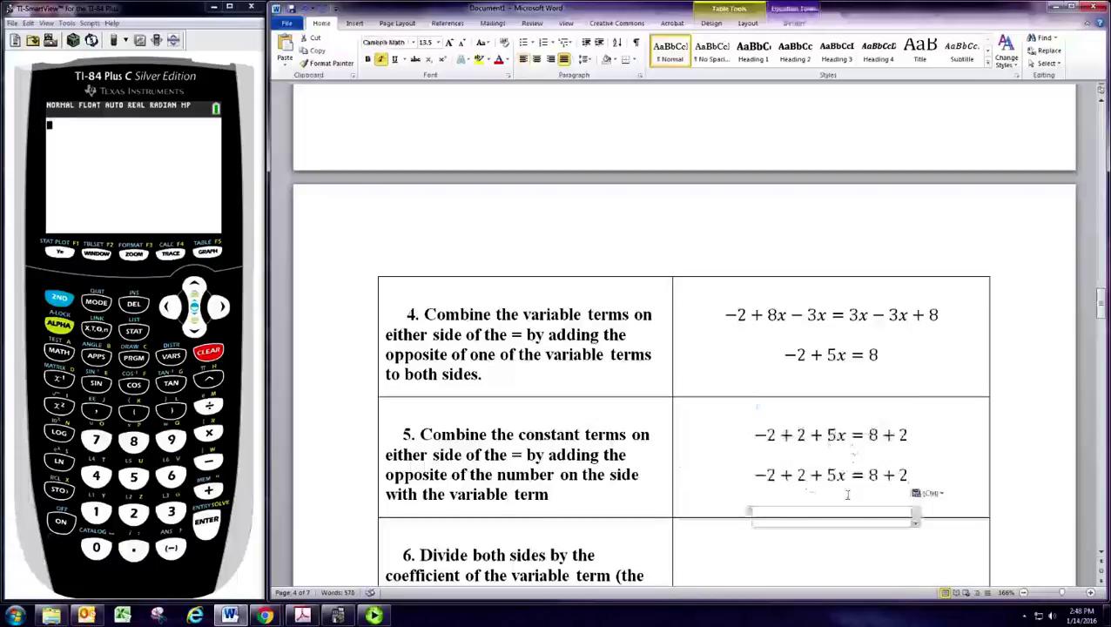
{"action": "key", "text": "BackSpace"}
{"action": "key", "text": "BackSpace"}
{"action": "key", "text": "BackSpace"}
{"action": "key", "text": "BackSpace"}
{"action": "key", "text": "BackSpace"}
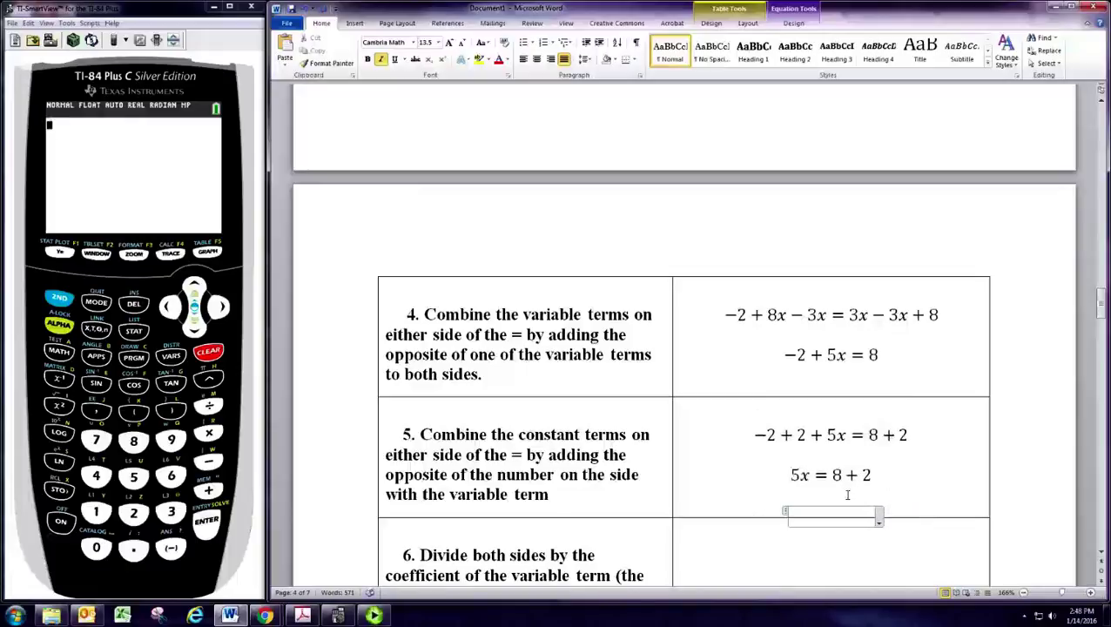
{"action": "key", "text": "Delete"}
{"action": "key", "text": "Delete"}
{"action": "key", "text": "Delete"}
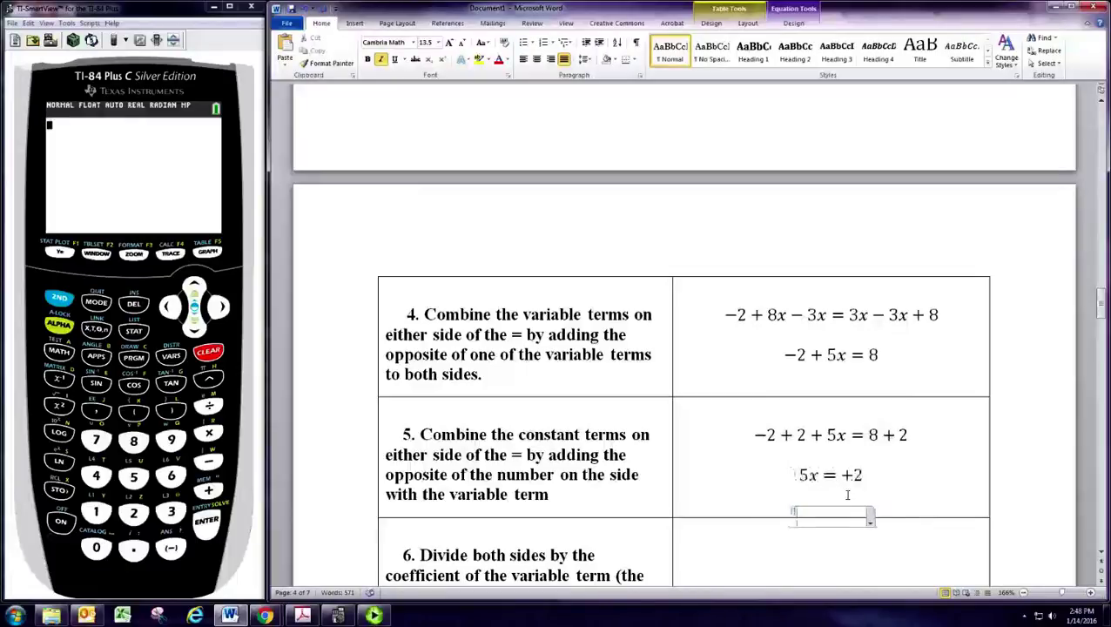
{"action": "type", "text": "10"}
{"action": "scroll", "coordinate": [860, 497], "scroll_direction": "down", "scroll_amount": 3}
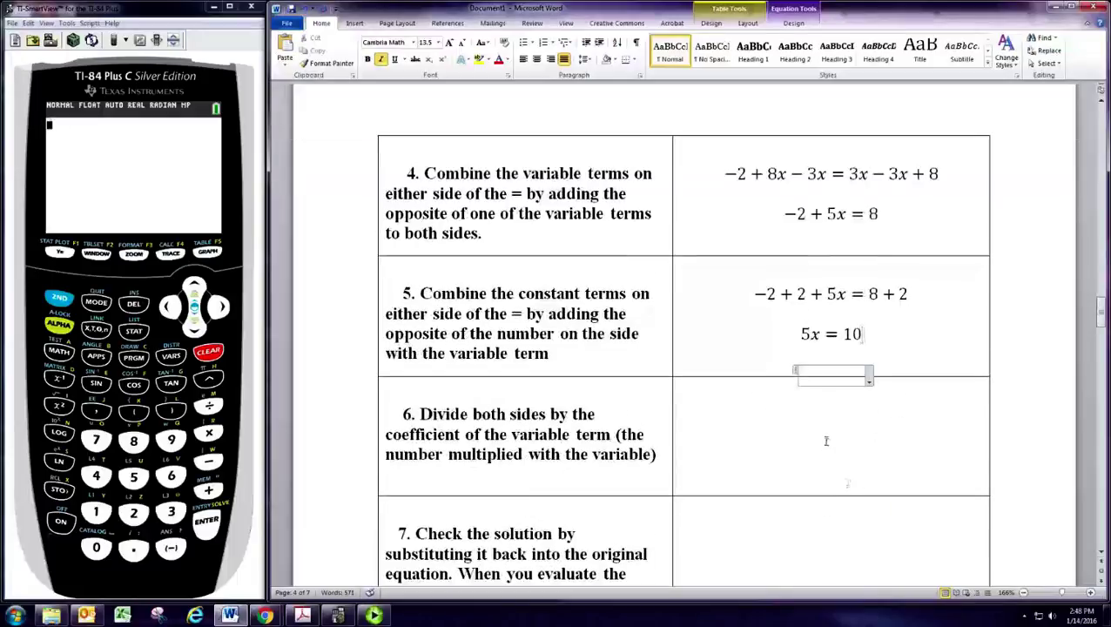
{"action": "left_click", "coordinate": [827, 441]}
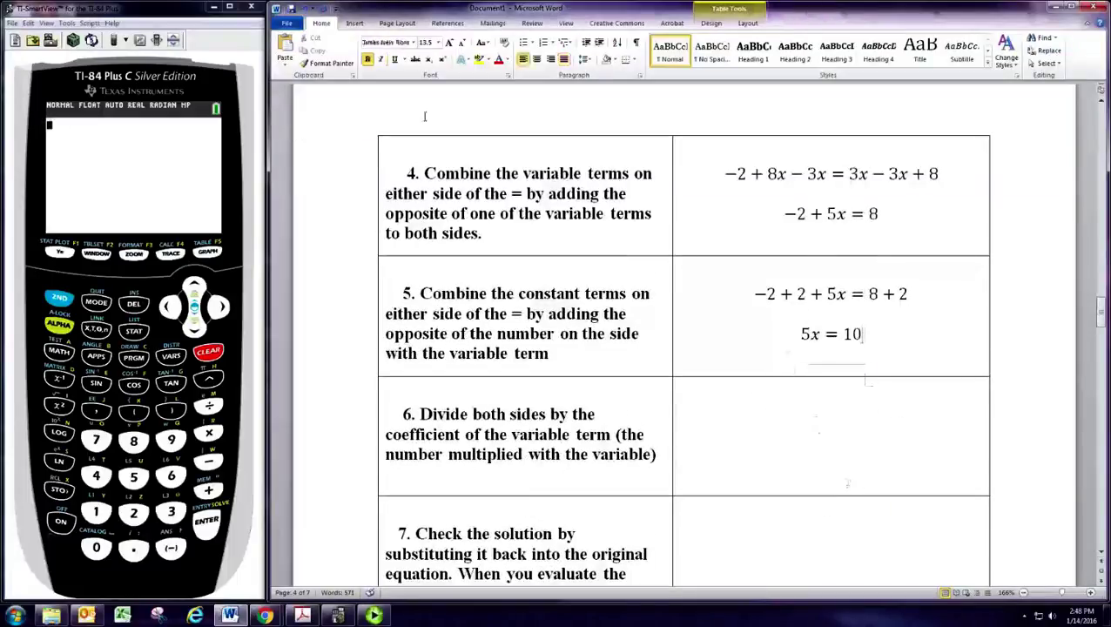
Insert an equation of two stacked fractions with numerators 5x and 10 in step 6.
{"action": "left_click", "coordinate": [354, 22]}
{"action": "left_click", "coordinate": [930, 48]}
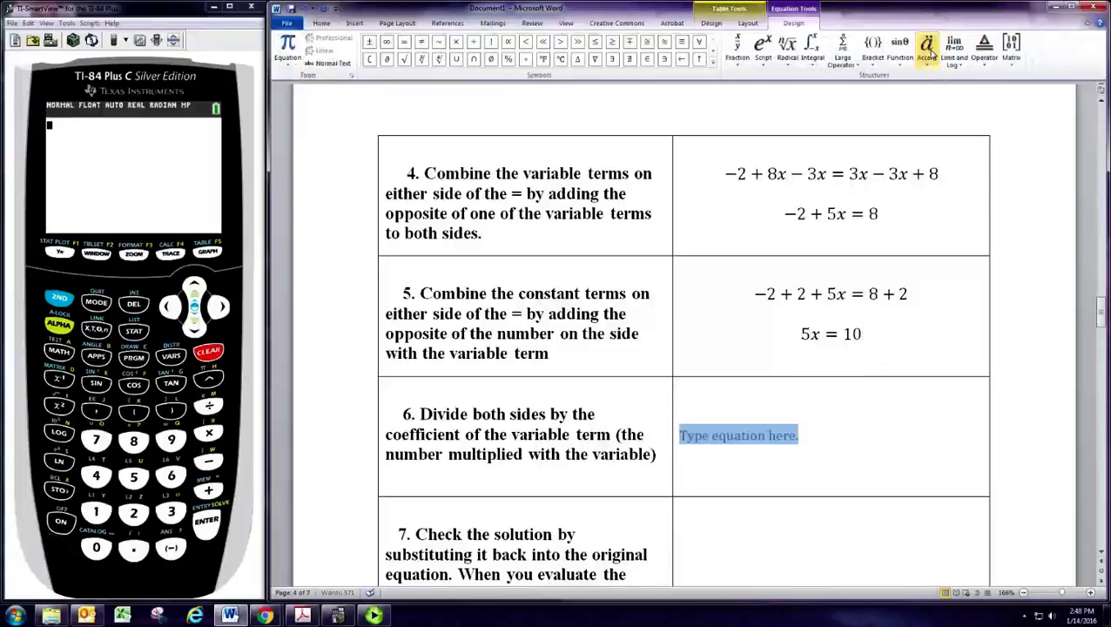
{"action": "left_click", "coordinate": [737, 48]}
{"action": "left_click", "coordinate": [746, 103]}
{"action": "type", "text": "5x"}
{"action": "key", "text": "Up"}
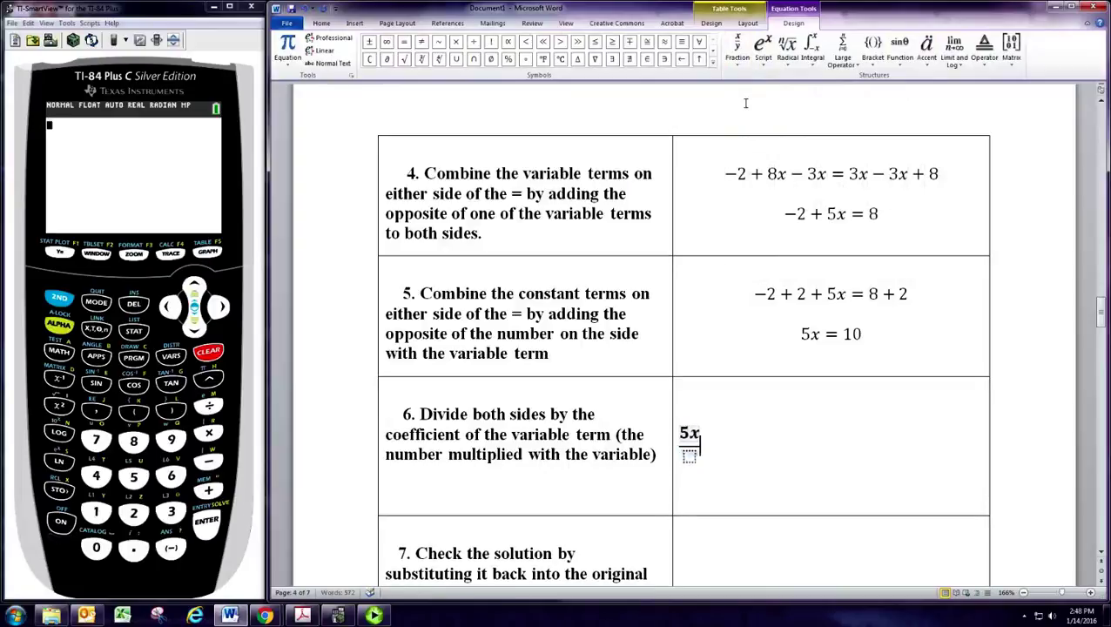
{"action": "key", "text": "Right"}
{"action": "key", "text": "Right"}
{"action": "type", "text": "="}
{"action": "left_click", "coordinate": [744, 61]}
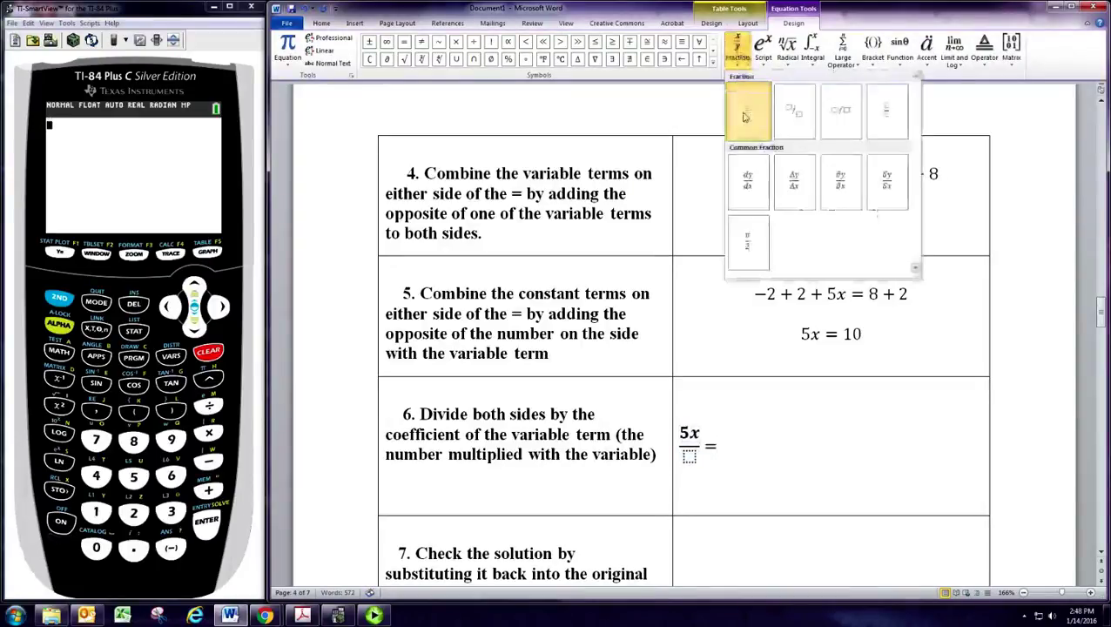
{"action": "left_click", "coordinate": [748, 117]}
{"action": "type", "text": "10"}
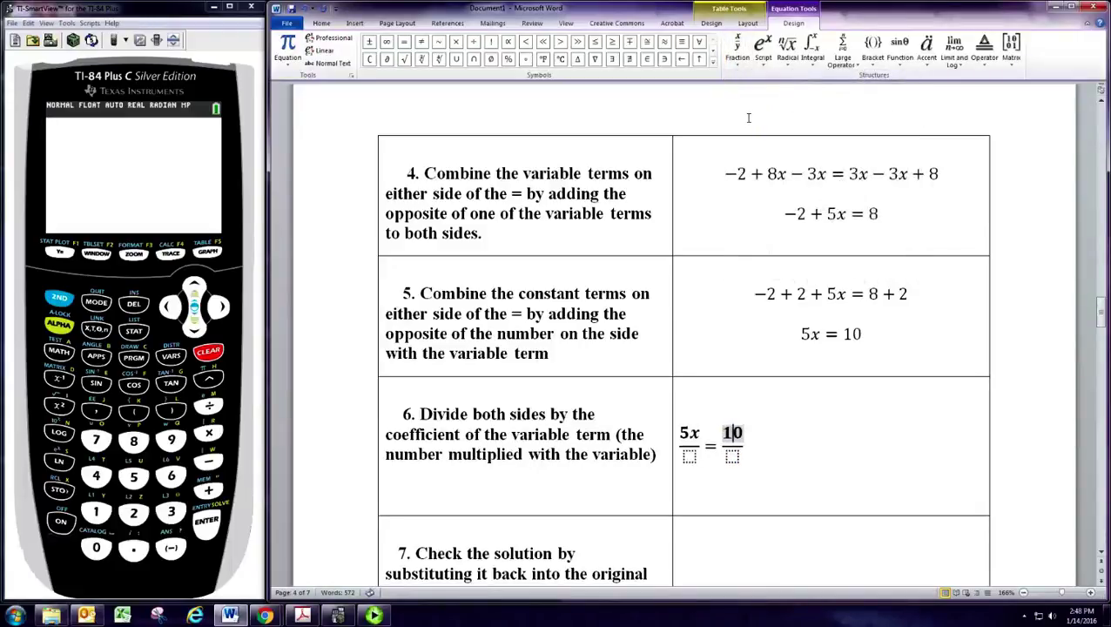
Fill both denominators with 5 to read 5x/5 = 10/5.
{"action": "left_click", "coordinate": [803, 337]}
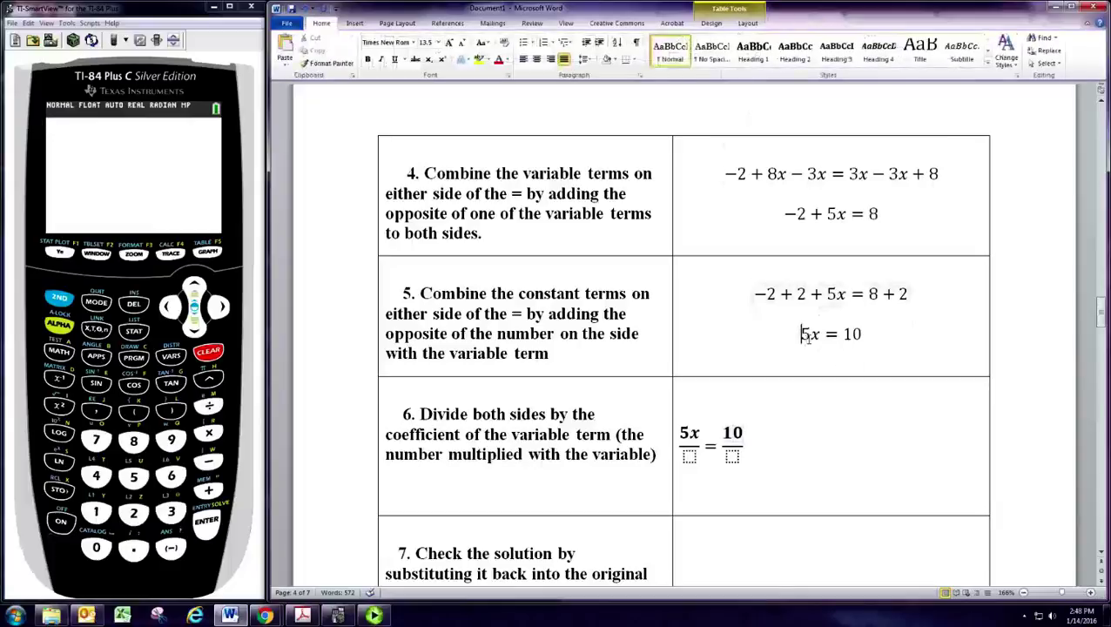
{"action": "left_click_drag", "start_coordinate": [801, 336], "coordinate": [811, 336]}
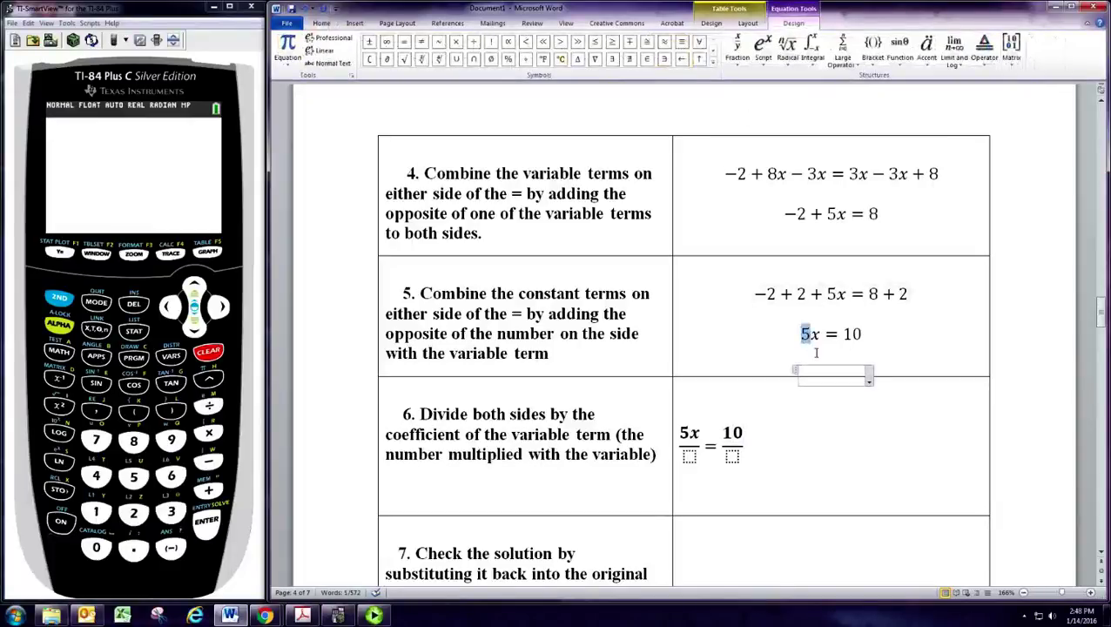
{"action": "left_click", "coordinate": [690, 457]}
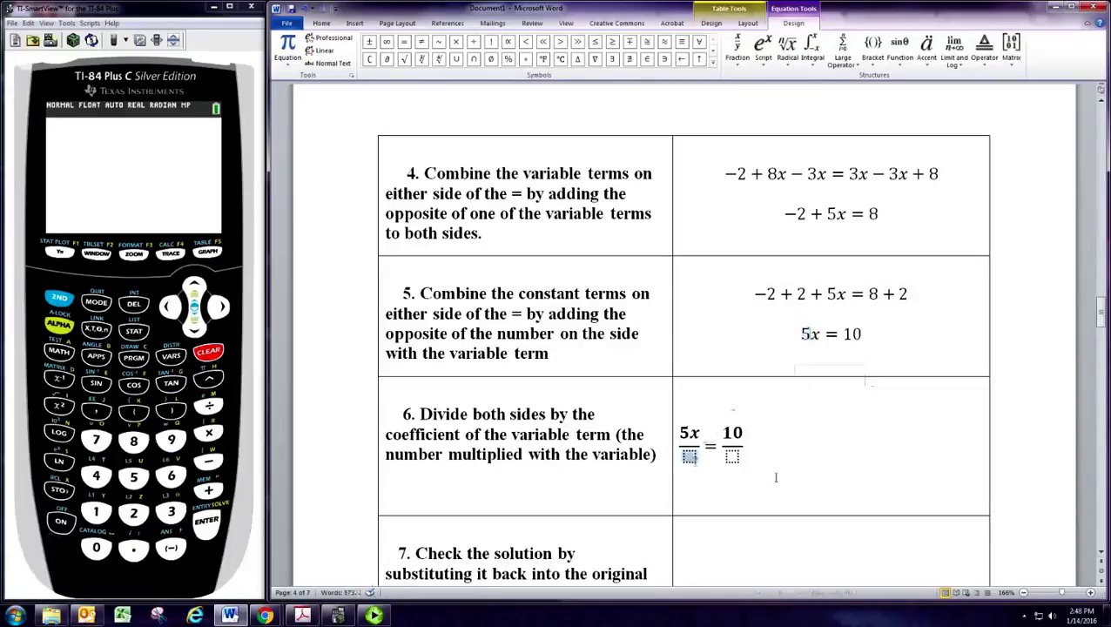
{"action": "type", "text": "5"}
{"action": "key", "text": "Right"}
{"action": "key", "text": "Right"}
{"action": "key", "text": "Right"}
{"action": "key", "text": "Right"}
{"action": "key", "text": "Right"}
{"action": "key", "text": "Right"}
{"action": "type", "text": "5"}
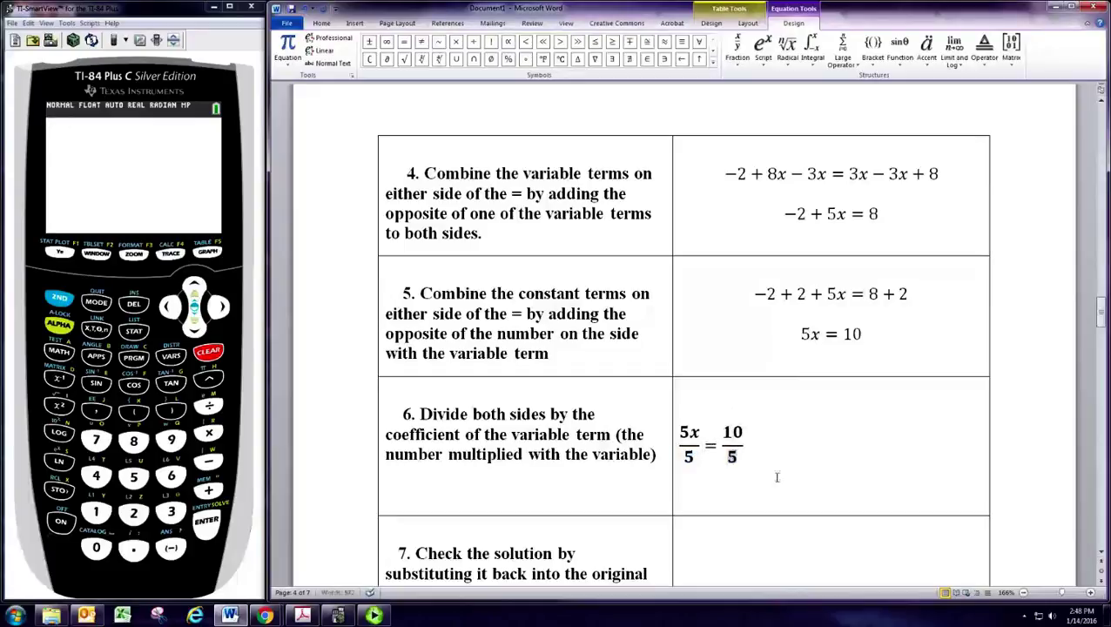
{"action": "scroll", "coordinate": [798, 448], "scroll_direction": "down", "scroll_amount": 1}
{"action": "scroll", "coordinate": [802, 442], "scroll_direction": "down", "scroll_amount": 1}
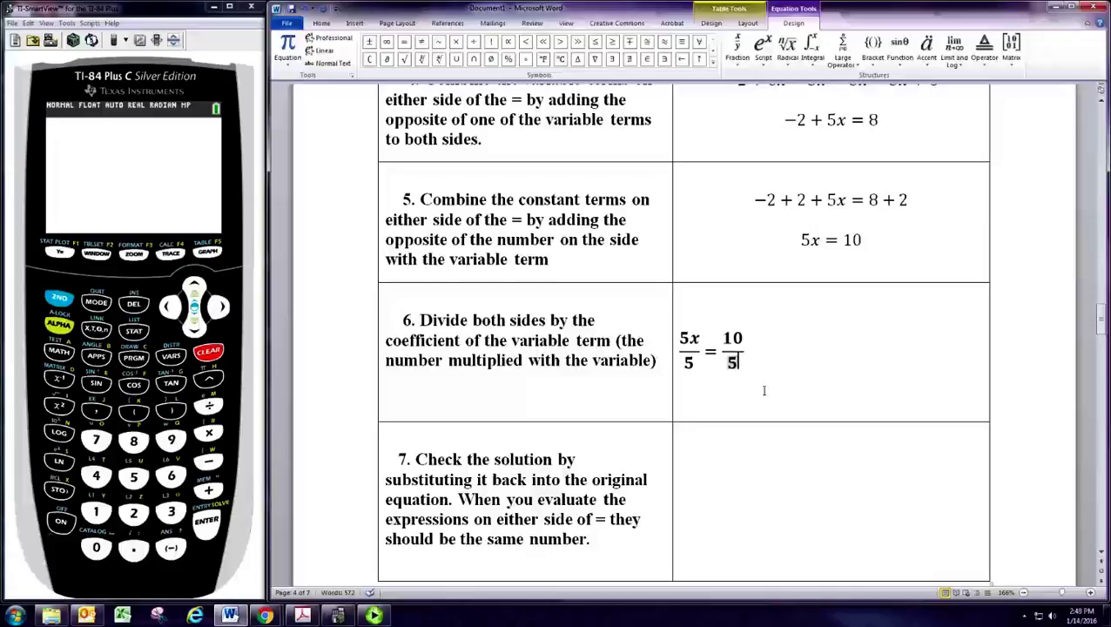
Add a new equation below the fractions reading x = 2.
{"action": "left_click", "coordinate": [722, 400]}
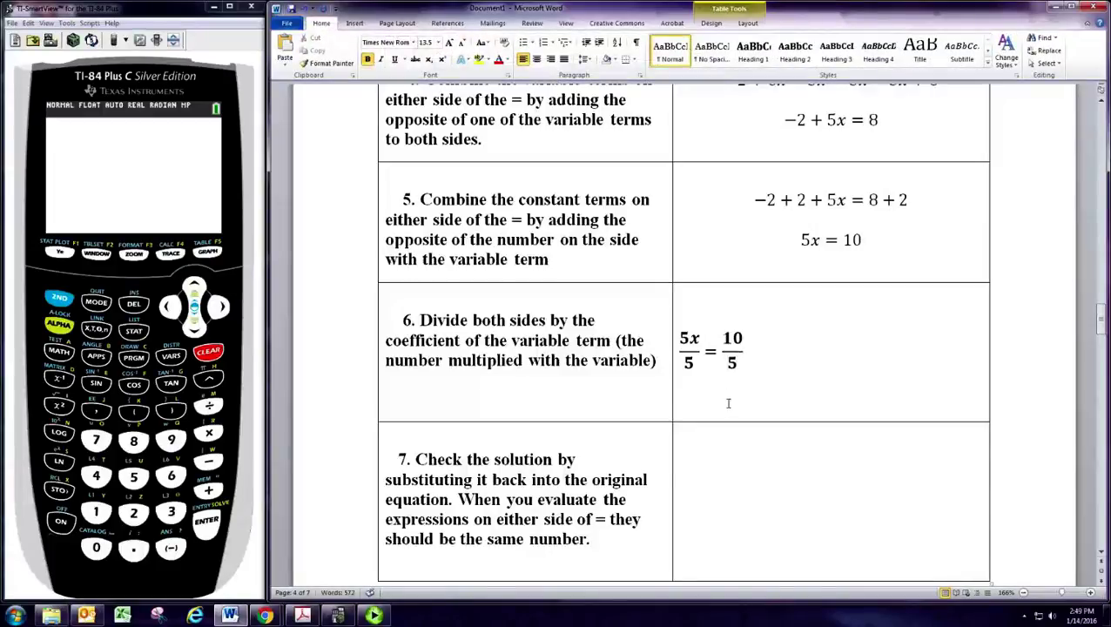
{"action": "left_click", "coordinate": [354, 23]}
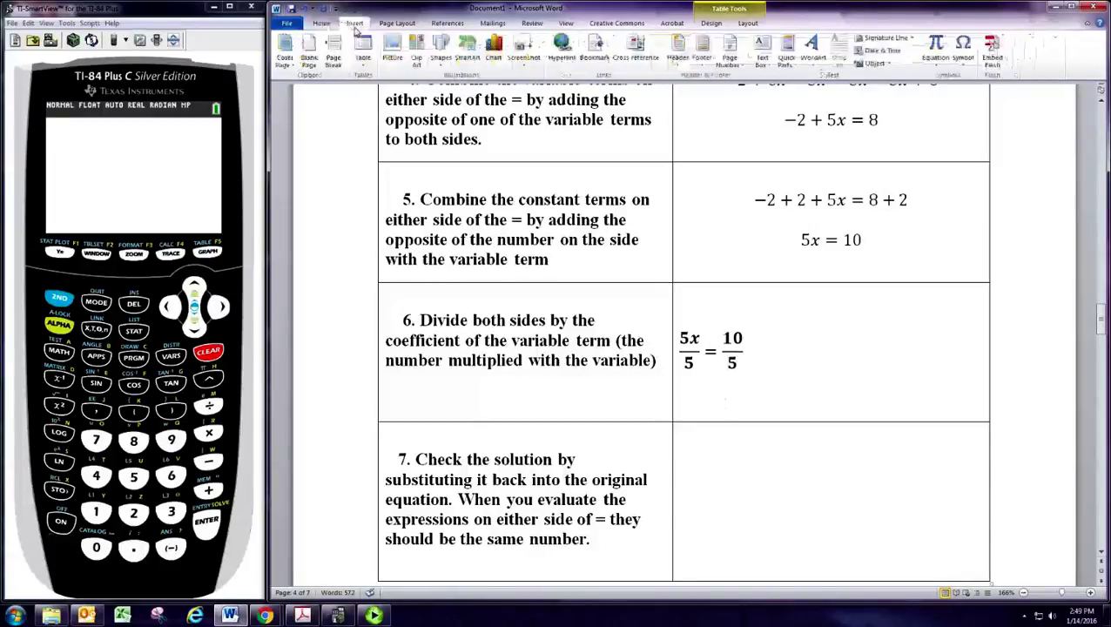
{"action": "left_click", "coordinate": [939, 51]}
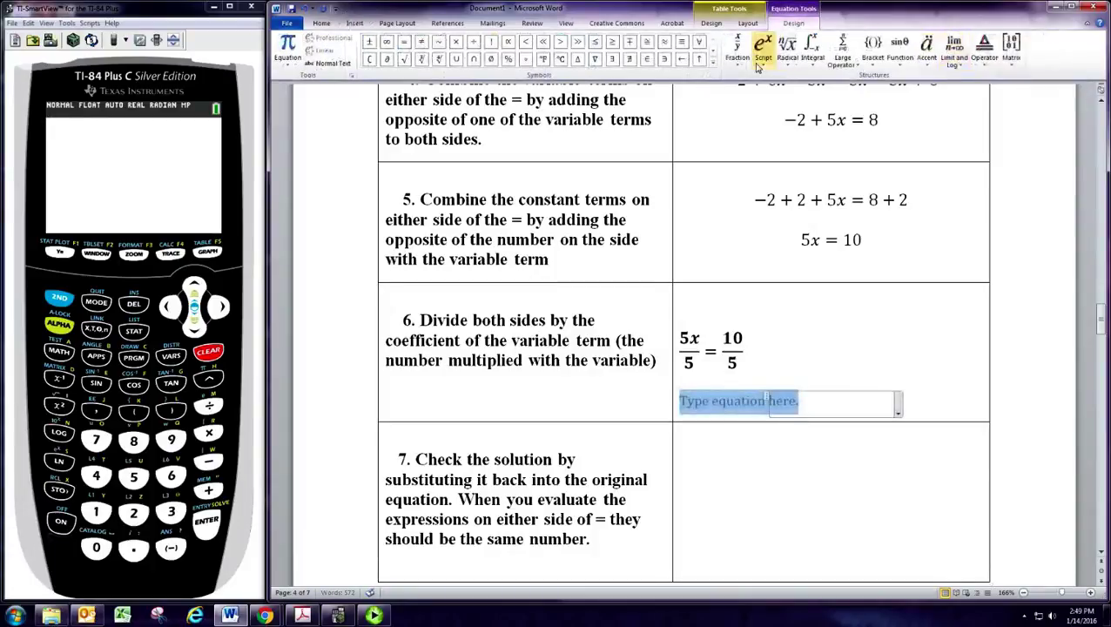
{"action": "type", "text": "x = "}
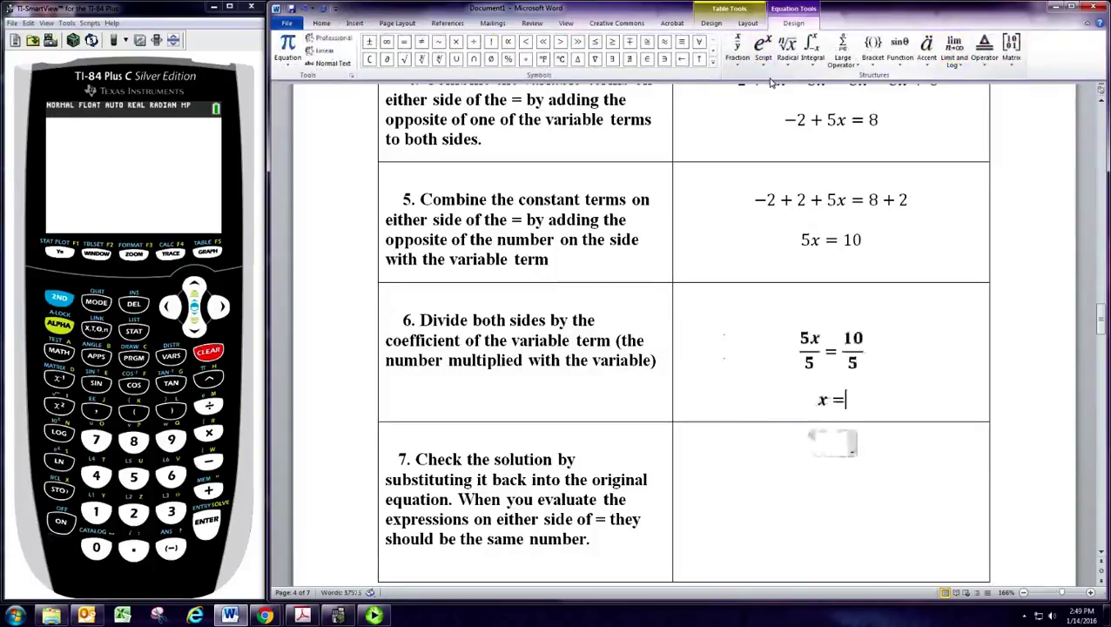
{"action": "type", "text": "2"}
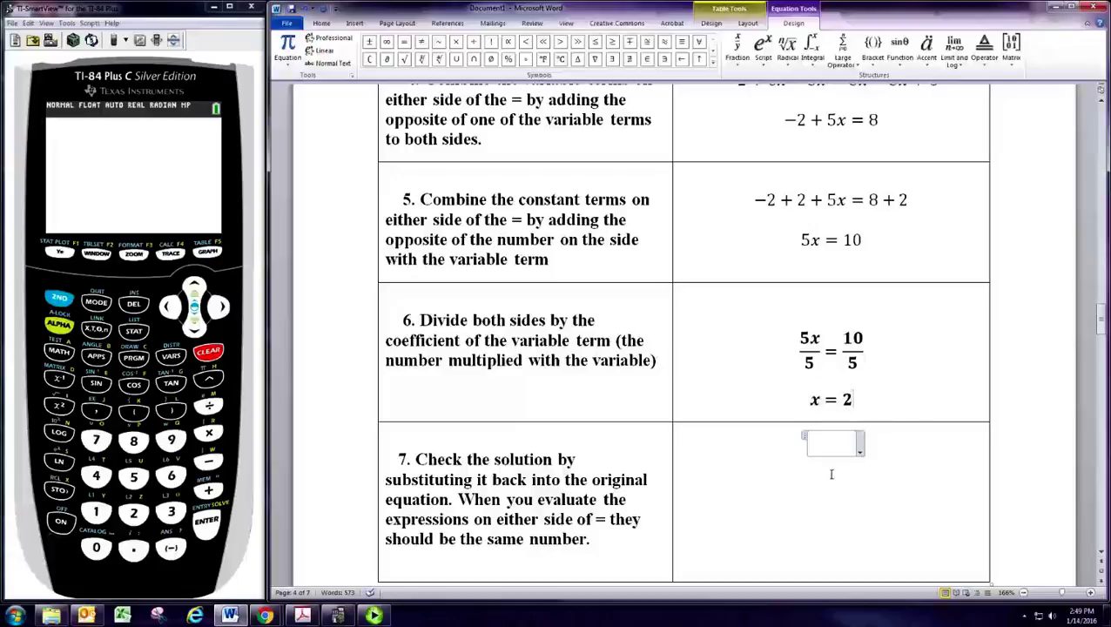
On the TI-84 emulator, evaluate the left side −2(1−4(2)), giving 14.
{"action": "scroll", "coordinate": [832, 473], "scroll_direction": "up", "scroll_amount": 3}
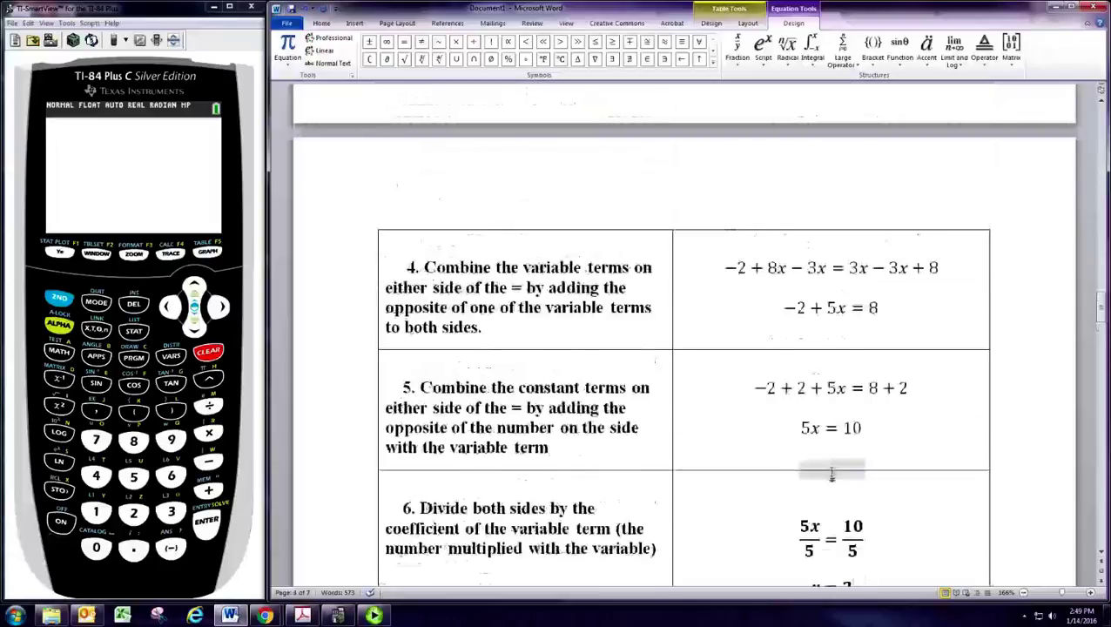
{"action": "scroll", "coordinate": [831, 472], "scroll_direction": "up", "scroll_amount": 10}
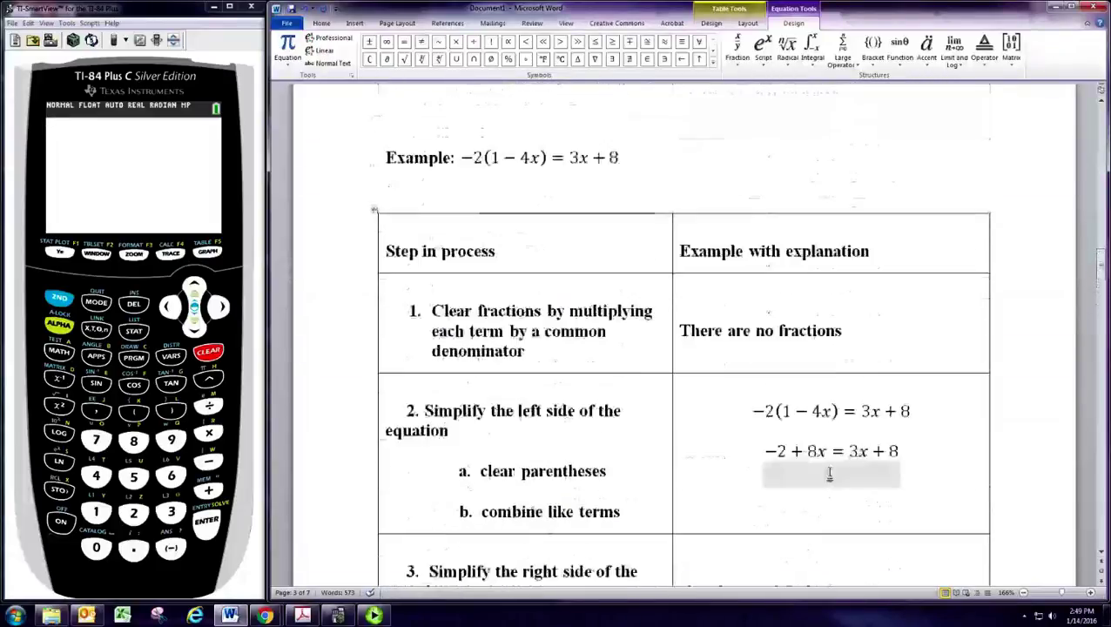
{"action": "left_click", "coordinate": [502, 166]}
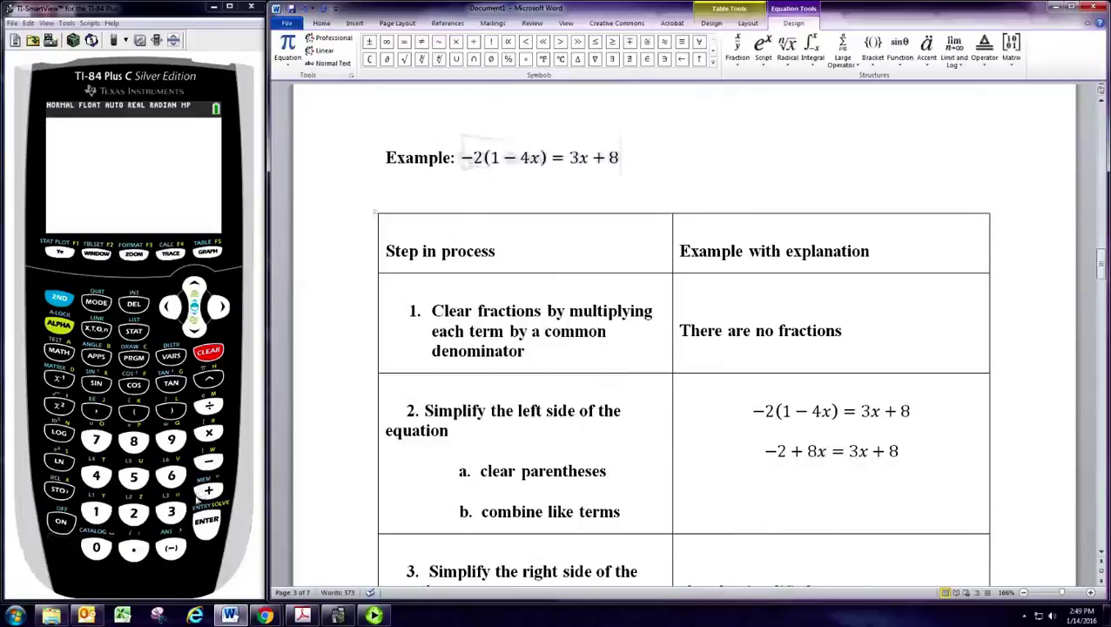
{"action": "left_click", "coordinate": [171, 547]}
{"action": "left_click", "coordinate": [133, 513]}
{"action": "left_click", "coordinate": [133, 411]}
{"action": "left_click", "coordinate": [96, 514]}
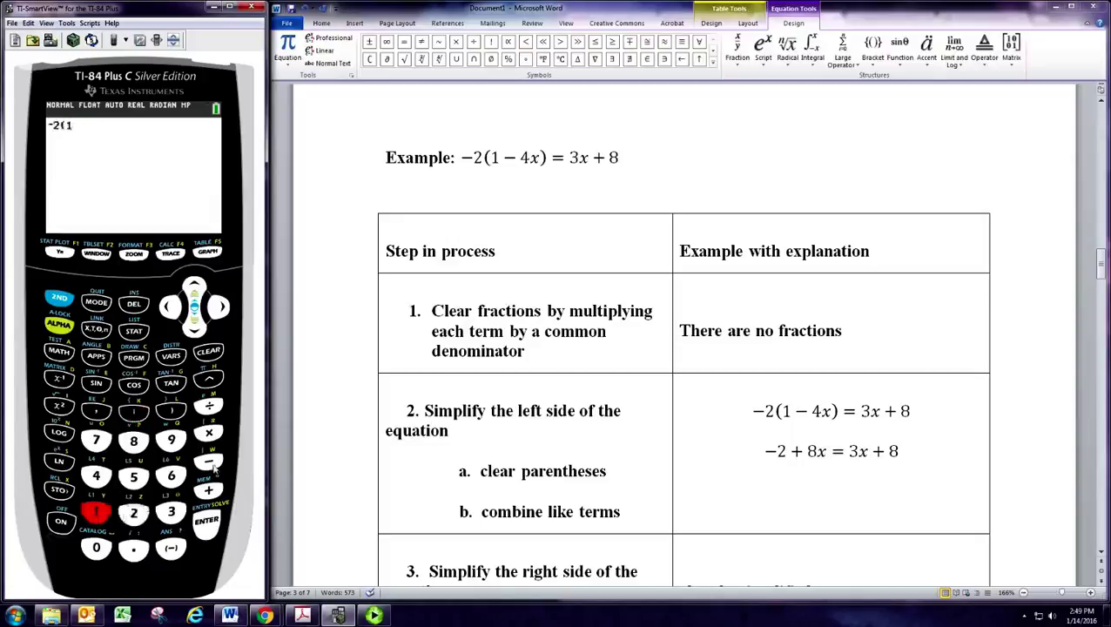
{"action": "left_click", "coordinate": [211, 466]}
{"action": "left_click", "coordinate": [95, 476]}
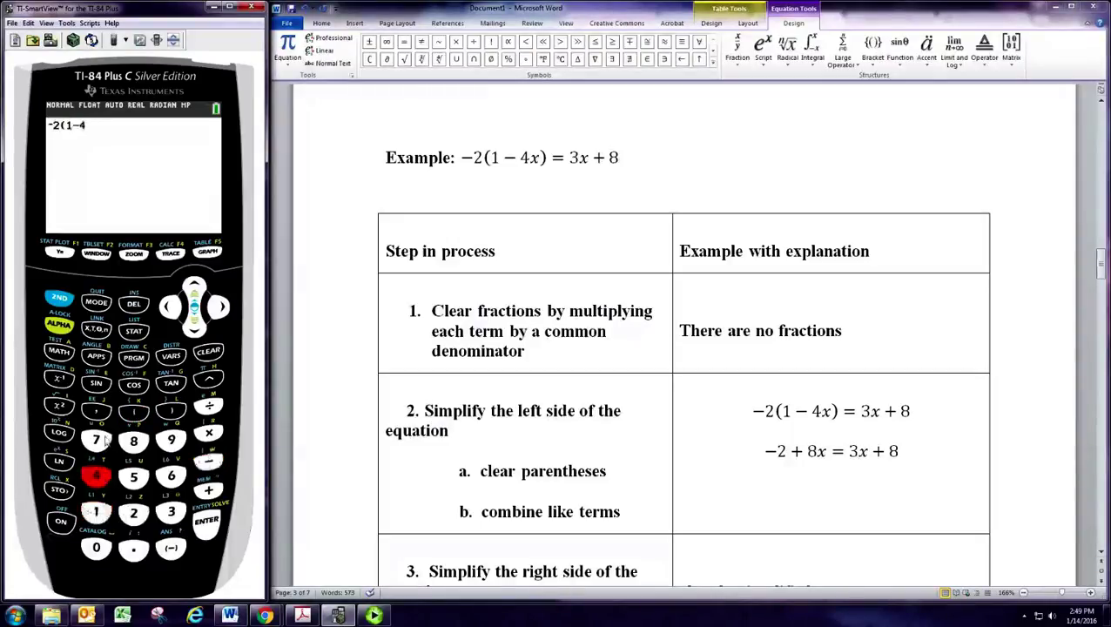
{"action": "left_click", "coordinate": [134, 411]}
{"action": "left_click", "coordinate": [135, 515]}
{"action": "left_click", "coordinate": [170, 411]}
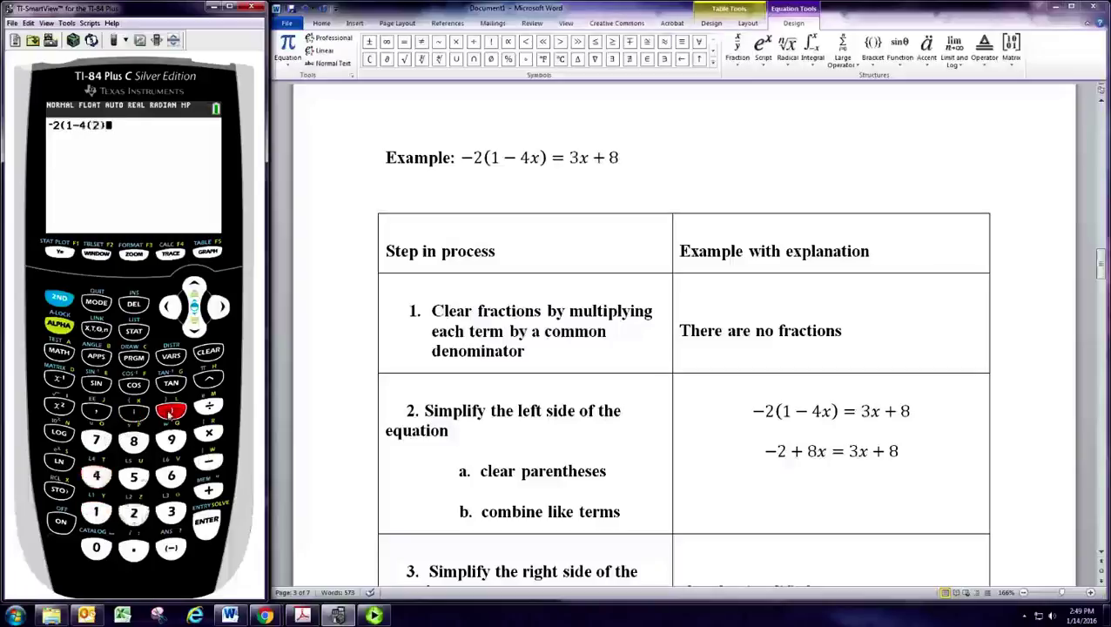
{"action": "left_click", "coordinate": [207, 526]}
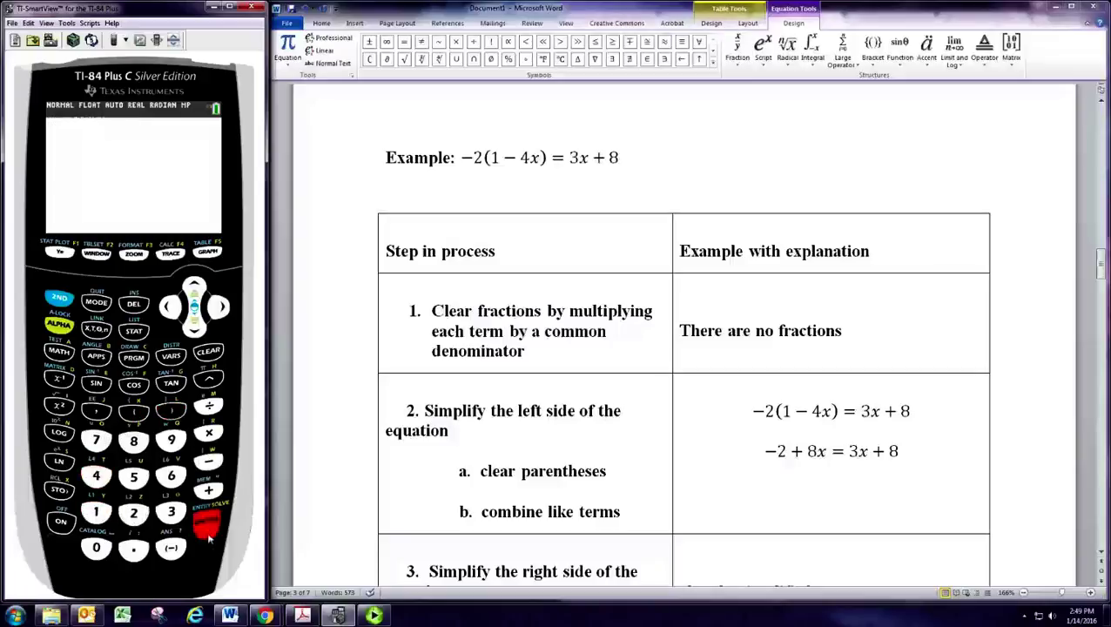
Evaluate the right side 3(2)+8, which also gives 14.
{"action": "left_click", "coordinate": [168, 514]}
{"action": "left_click", "coordinate": [133, 411]}
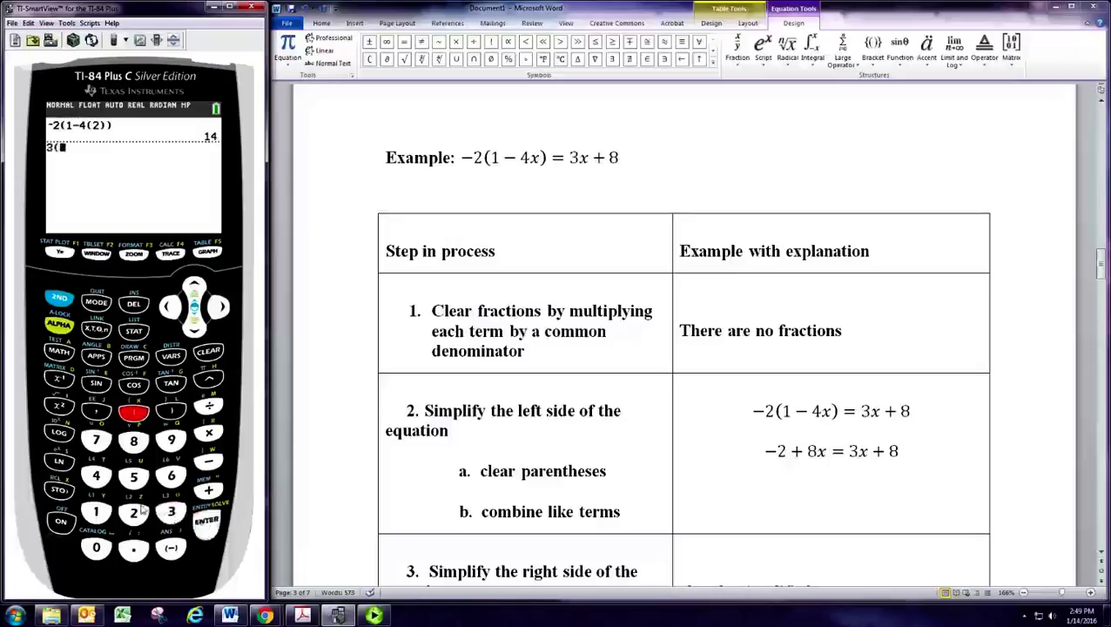
{"action": "left_click", "coordinate": [134, 514]}
{"action": "left_click", "coordinate": [170, 411]}
{"action": "left_click", "coordinate": [208, 490]}
{"action": "left_click", "coordinate": [133, 441]}
{"action": "left_click", "coordinate": [206, 524]}
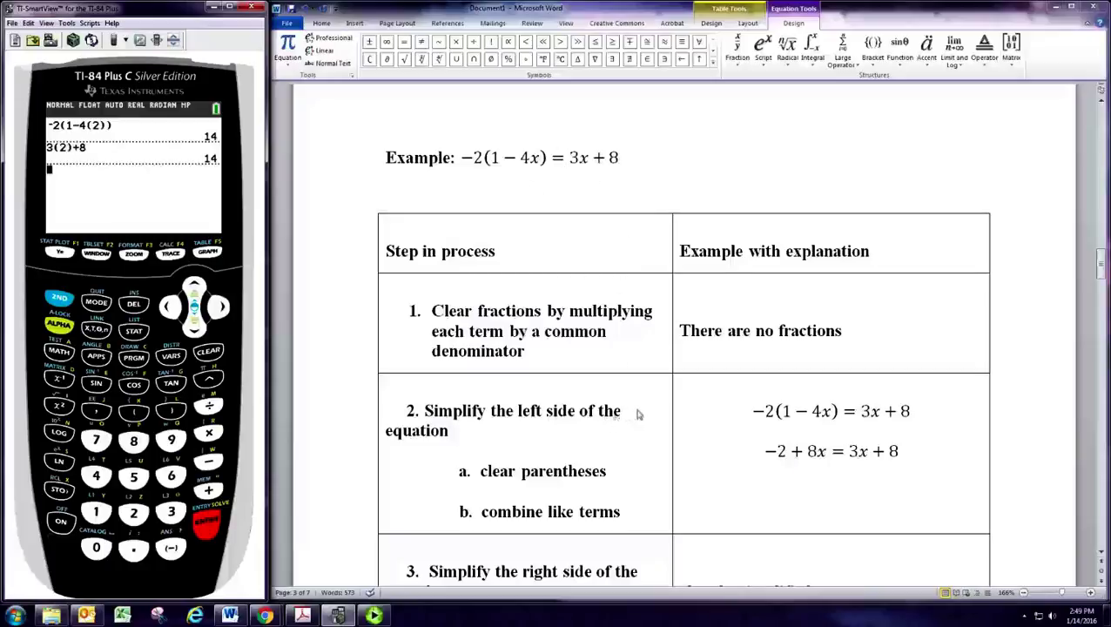
Move the second example onto a new page and write 'no fractions' for its step 1.
{"action": "scroll", "coordinate": [641, 415], "scroll_direction": "down", "scroll_amount": 7}
{"action": "scroll", "coordinate": [641, 414], "scroll_direction": "down", "scroll_amount": 10}
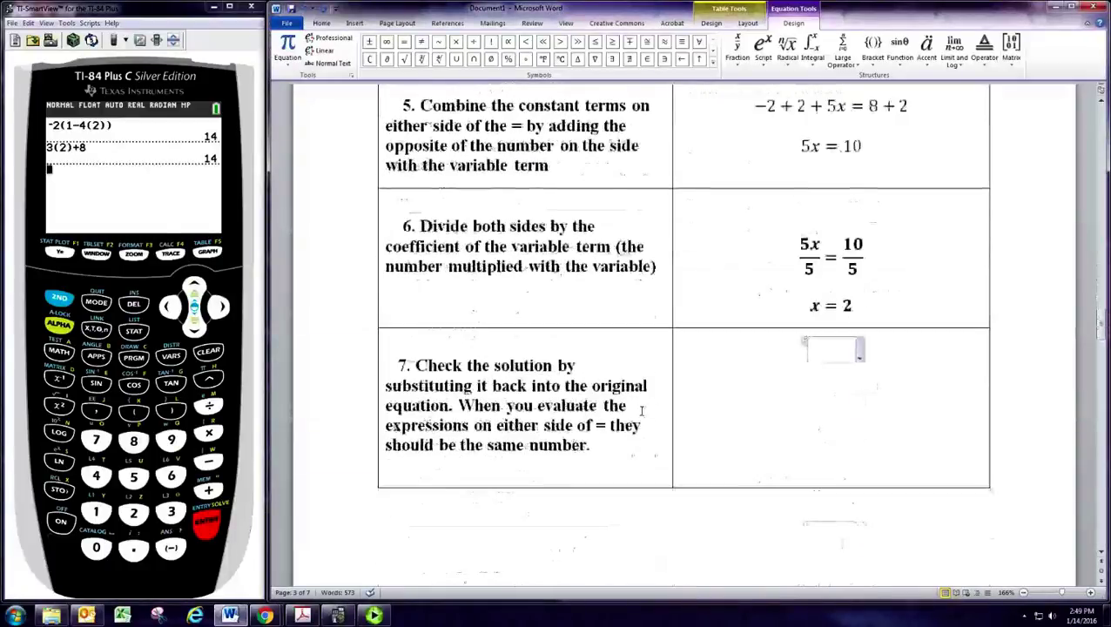
{"action": "left_click", "coordinate": [538, 291]}
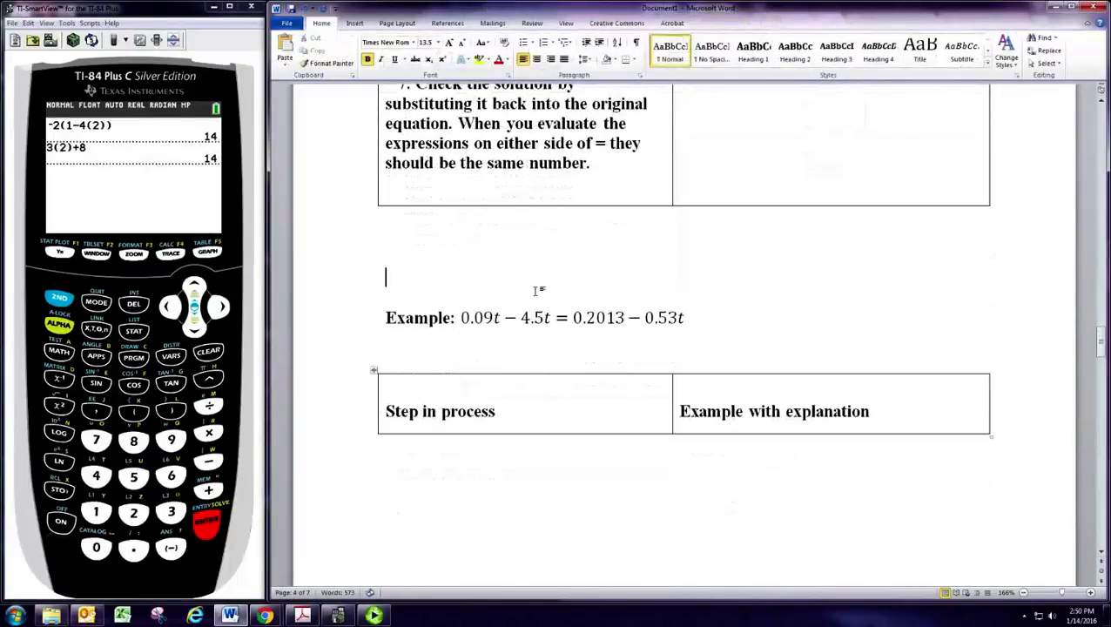
{"action": "scroll", "coordinate": [539, 292], "scroll_direction": "down", "scroll_amount": 1}
{"action": "key", "text": "Return"}
{"action": "key", "text": "Return"}
{"action": "key", "text": "Return"}
{"action": "key", "text": "Return"}
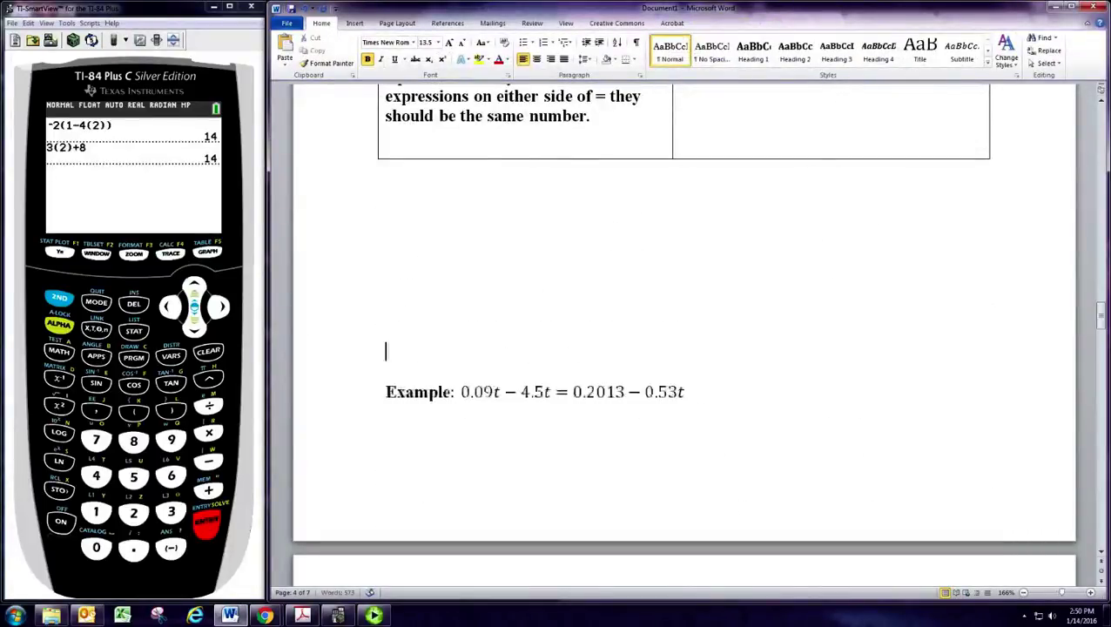
{"action": "scroll", "coordinate": [557, 301], "scroll_direction": "down", "scroll_amount": 4}
{"action": "scroll", "coordinate": [575, 309], "scroll_direction": "down", "scroll_amount": 7}
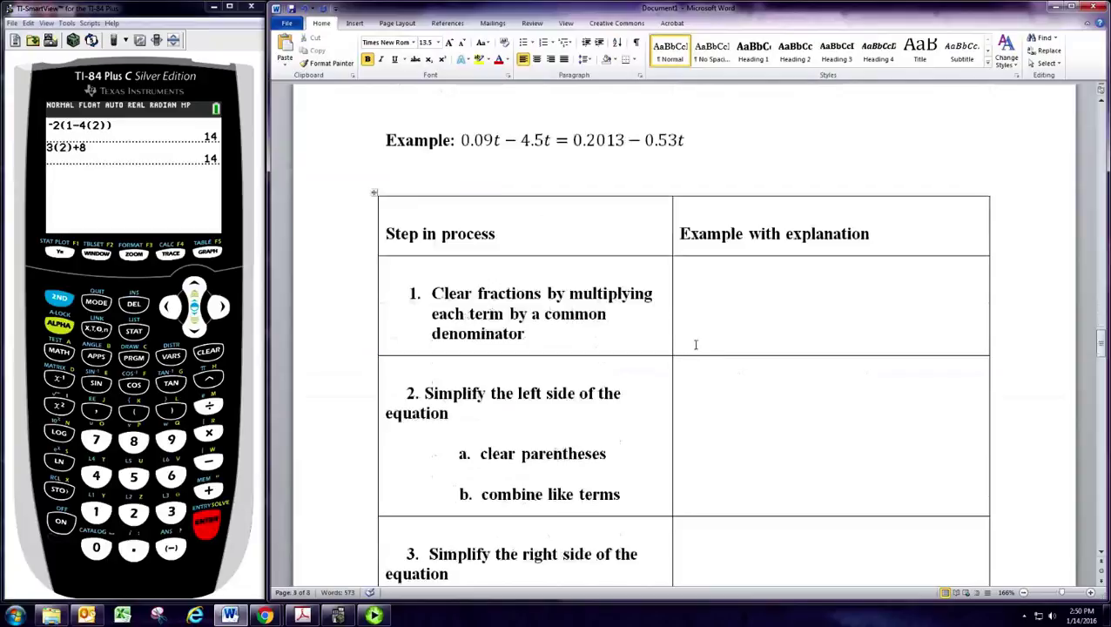
{"action": "left_click", "coordinate": [728, 297]}
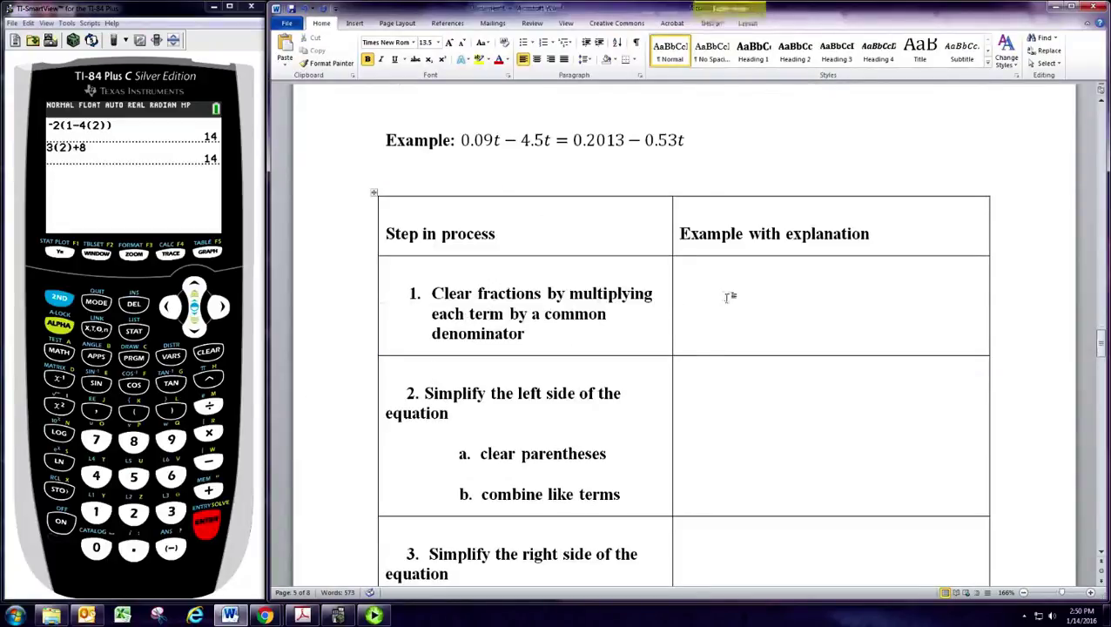
{"action": "type", "text": "no fractions"}
Paste 0.09t − 4.5t = 0.2013 − 0.53t into step 2 and select 0.09t − 4.5t.
{"action": "left_click", "coordinate": [738, 408]}
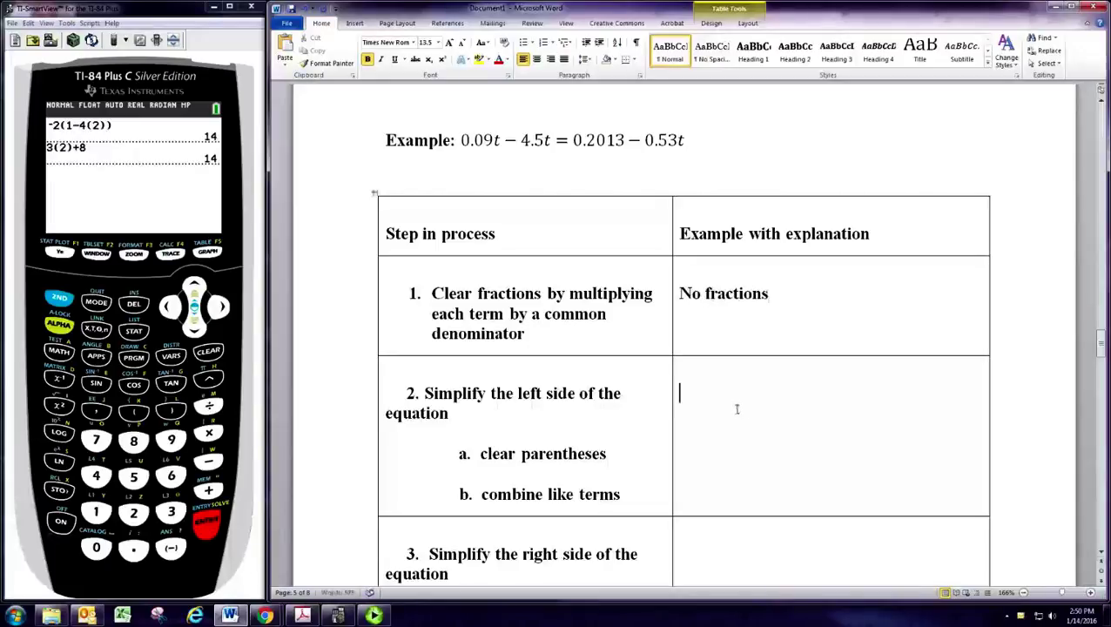
{"action": "left_click", "coordinate": [455, 140]}
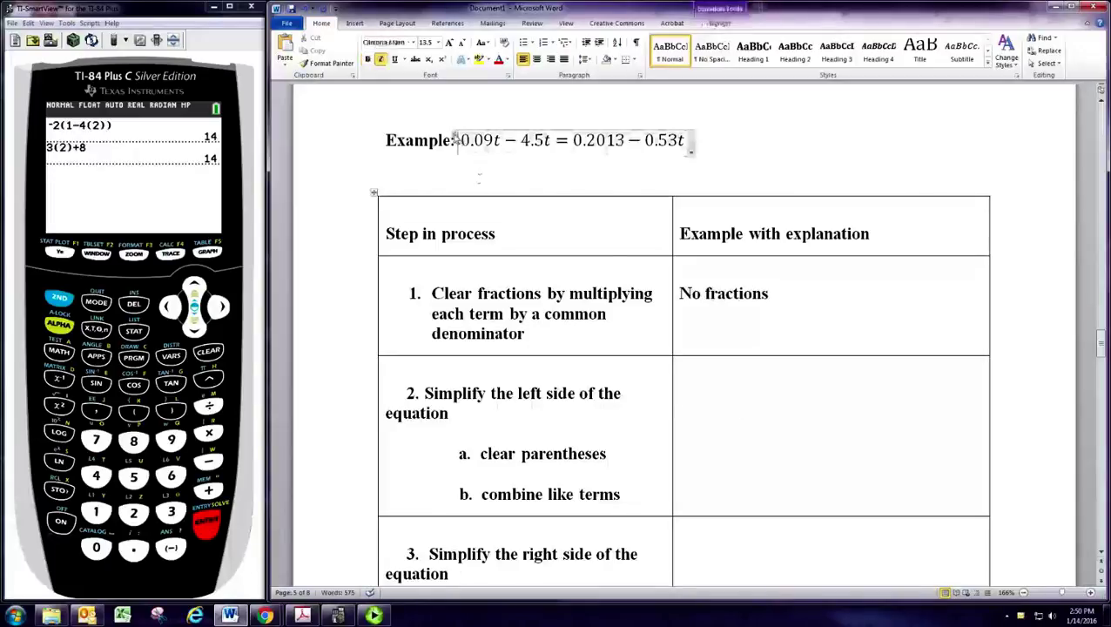
{"action": "left_click", "coordinate": [457, 140]}
{"action": "key", "text": "ctrl+c"}
{"action": "left_click", "coordinate": [732, 411]}
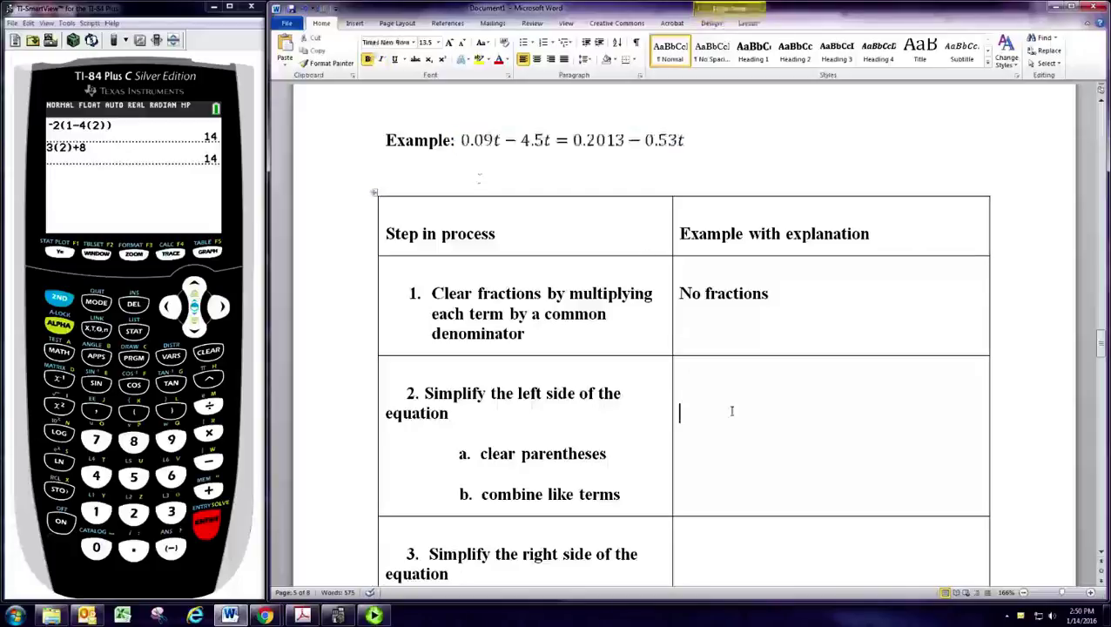
{"action": "key", "text": "ctrl+v"}
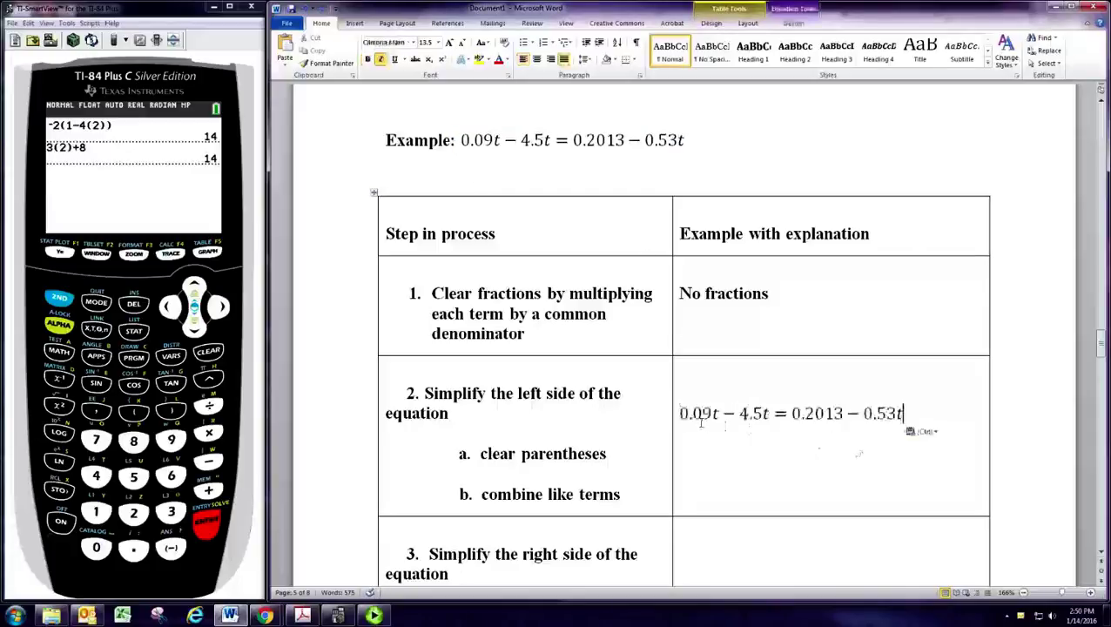
{"action": "left_click_drag", "start_coordinate": [686, 414], "coordinate": [770, 421]}
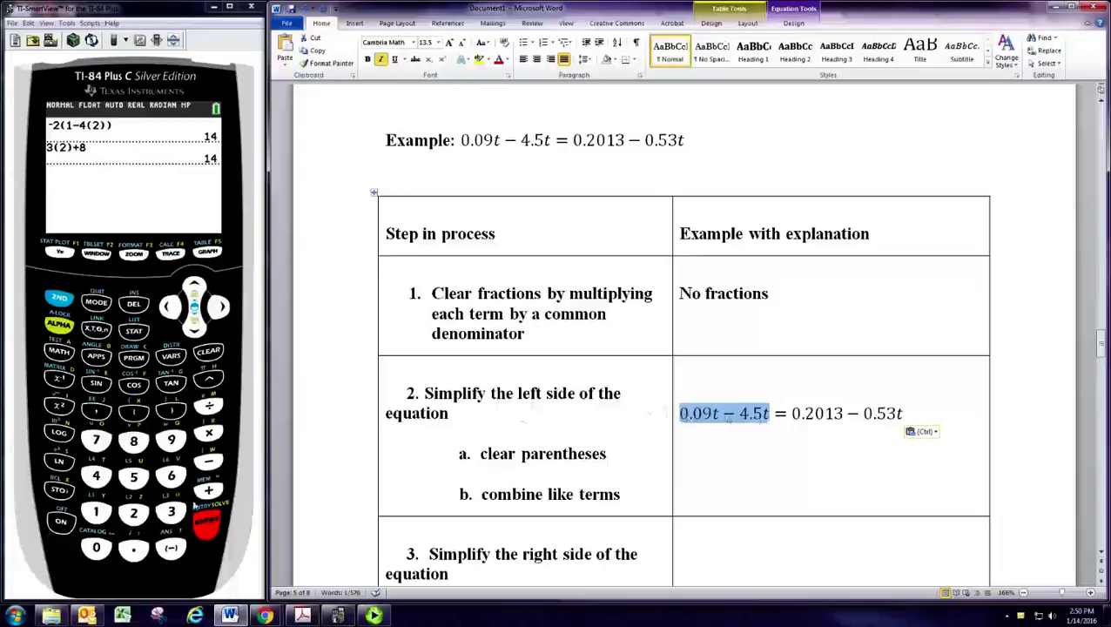
Compute .09 − 4.5 on the TI-84 calculator.
{"action": "left_click", "coordinate": [133, 549]}
{"action": "left_click", "coordinate": [95, 548]}
{"action": "left_click", "coordinate": [170, 439]}
{"action": "left_click", "coordinate": [209, 462]}
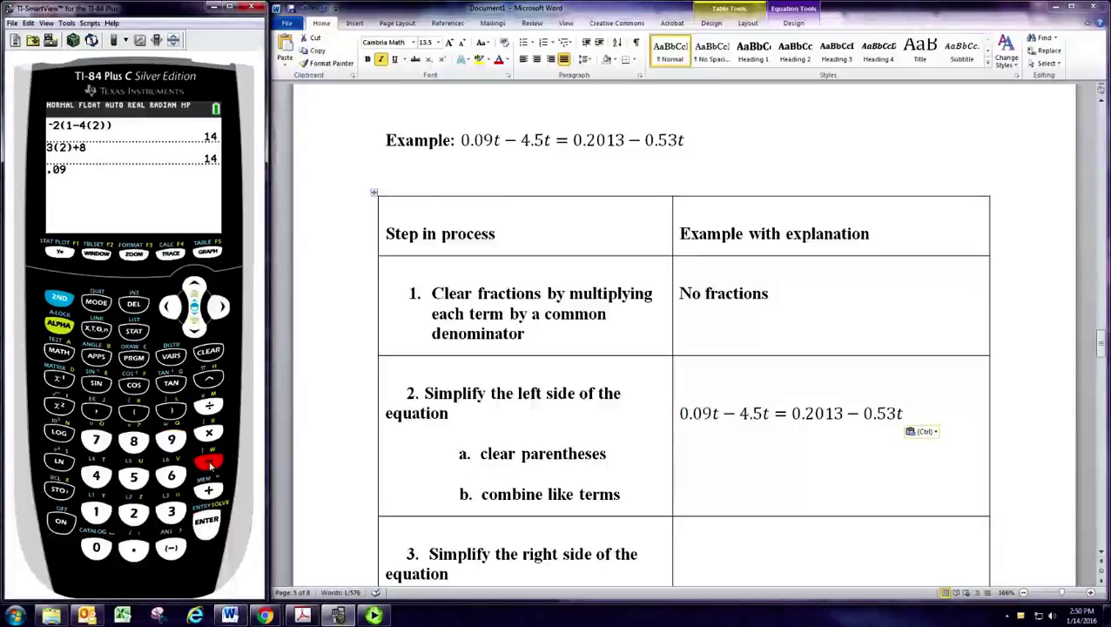
{"action": "left_click", "coordinate": [96, 475]}
{"action": "left_click", "coordinate": [134, 549]}
{"action": "left_click", "coordinate": [133, 476]}
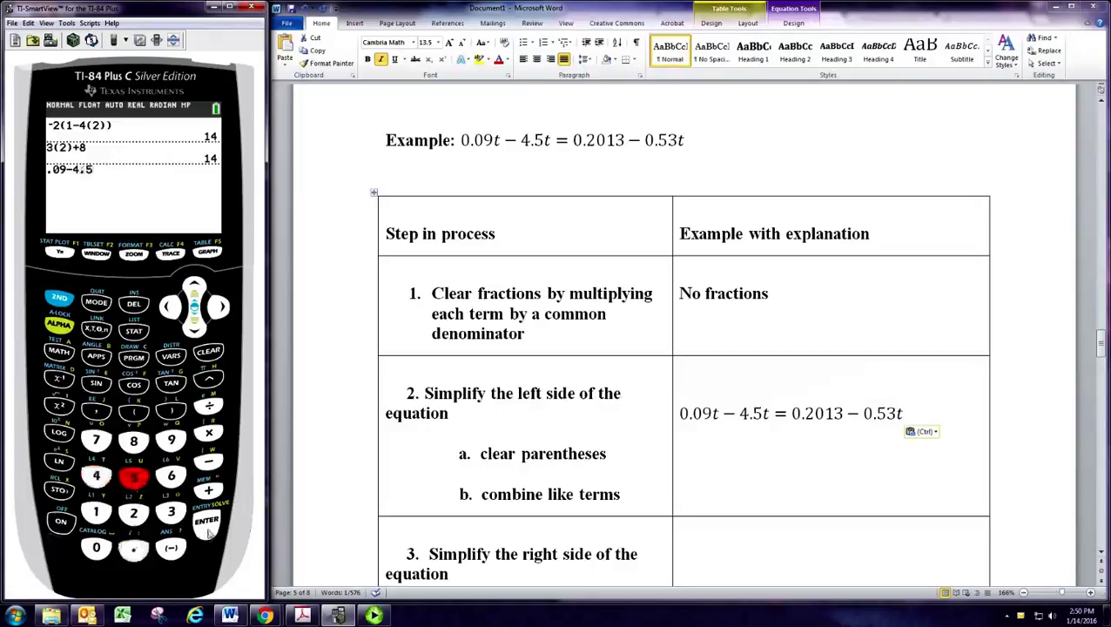
{"action": "left_click", "coordinate": [207, 525]}
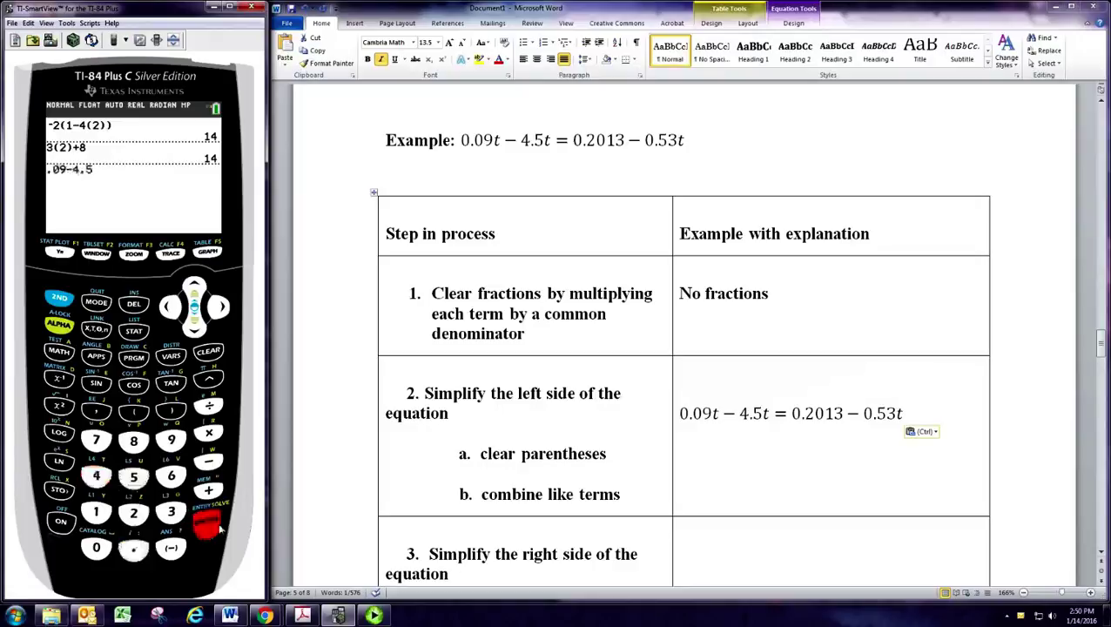
Replace the left side of step 2's equation with −4.41t.
{"action": "left_click", "coordinate": [756, 450]}
{"action": "left_click", "coordinate": [766, 415]}
{"action": "left_click_drag", "start_coordinate": [767, 415], "coordinate": [698, 421]}
{"action": "left_click", "coordinate": [757, 431]}
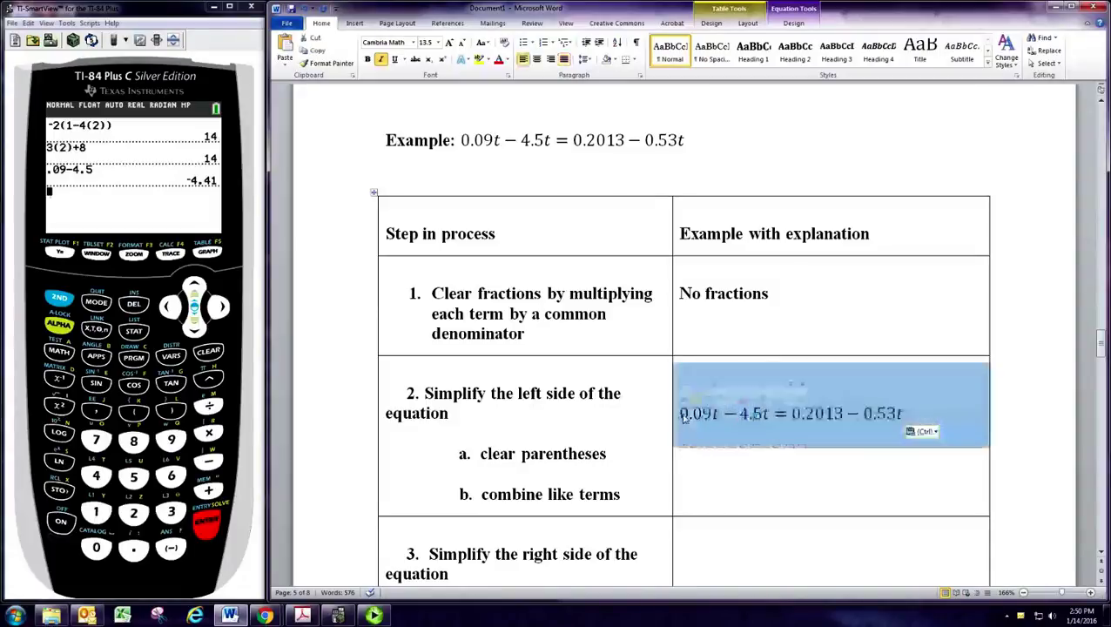
{"action": "key", "text": "Delete"}
{"action": "key", "text": "Delete"}
{"action": "key", "text": "Delete"}
{"action": "key", "text": "Delete"}
{"action": "key", "text": "Delete"}
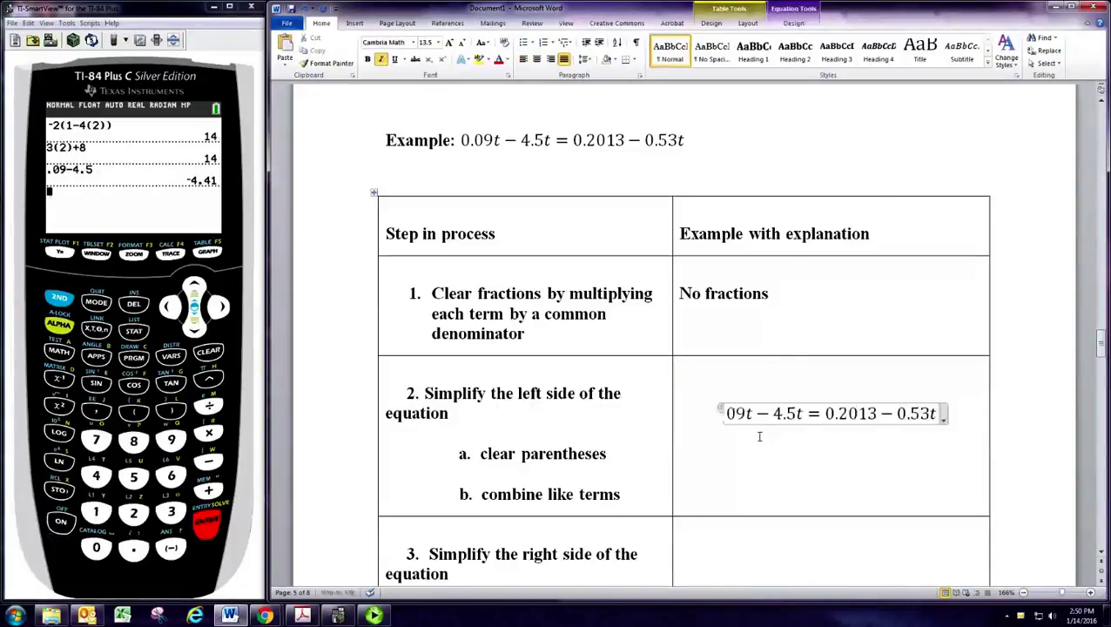
{"action": "key", "text": "Right"}
{"action": "key", "text": "Right"}
{"action": "key", "text": "Right"}
{"action": "key", "text": "Delete"}
{"action": "type", "text": "41"}
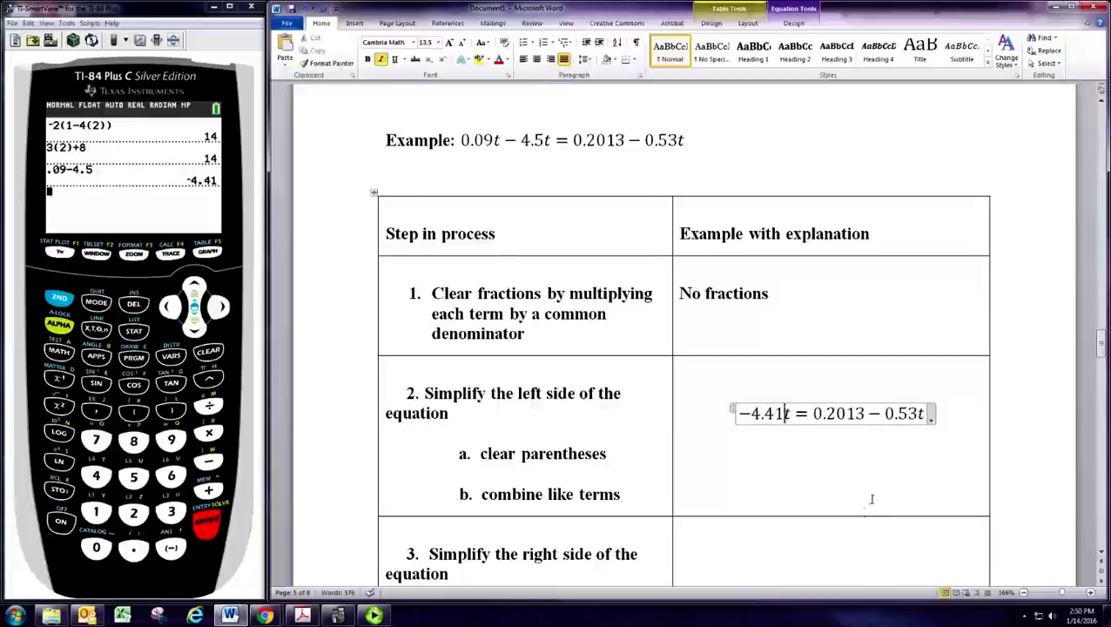
Enter 'Already simplified' in step 3's example cell.
{"action": "scroll", "coordinate": [867, 497], "scroll_direction": "down", "scroll_amount": 1}
{"action": "scroll", "coordinate": [862, 492], "scroll_direction": "down", "scroll_amount": 1}
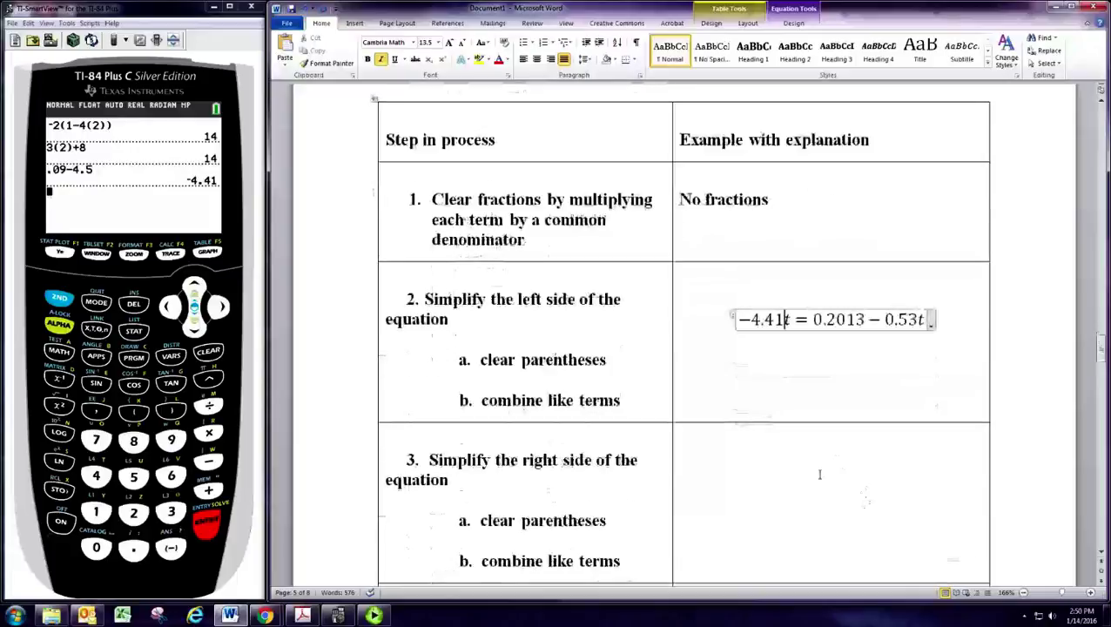
{"action": "left_click", "coordinate": [820, 474]}
{"action": "type", "text": "alreadt"}
{"action": "key", "text": "BackSpace"}
{"action": "type", "text": "y sdim"}
{"action": "key", "text": "BackSpace"}
{"action": "key", "text": "BackSpace"}
{"action": "key", "text": "BackSpace"}
{"action": "type", "text": "implified"}
Copy the −4.41t = 0.2013 − 0.53t equation into step 4's example cell.
{"action": "scroll", "coordinate": [842, 476], "scroll_direction": "down", "scroll_amount": 1}
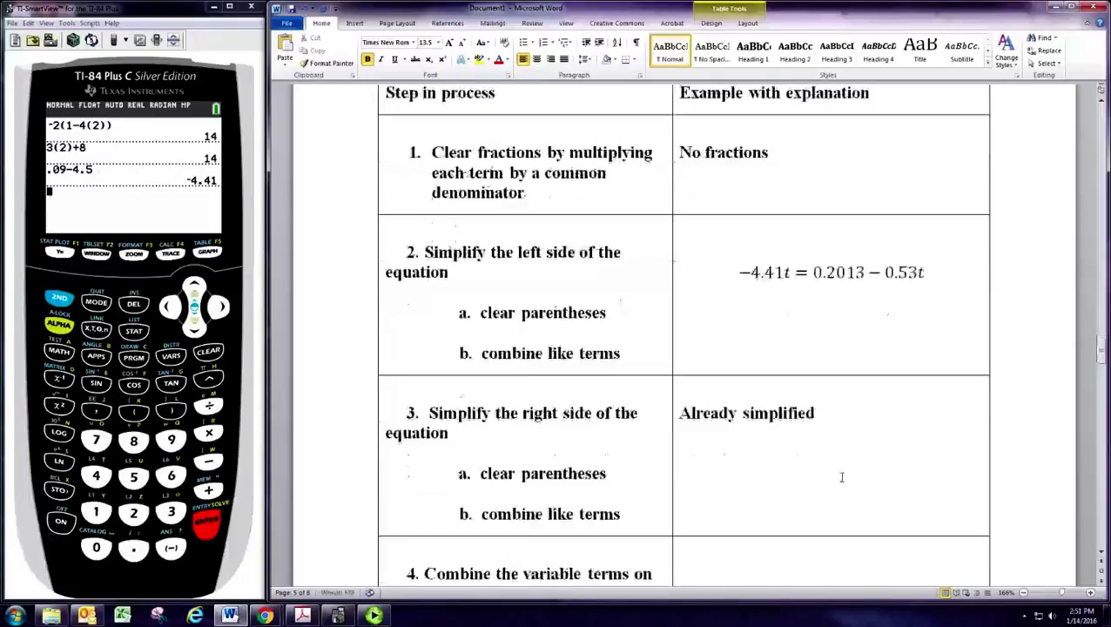
{"action": "key", "text": "Up"}
{"action": "key", "text": "Up"}
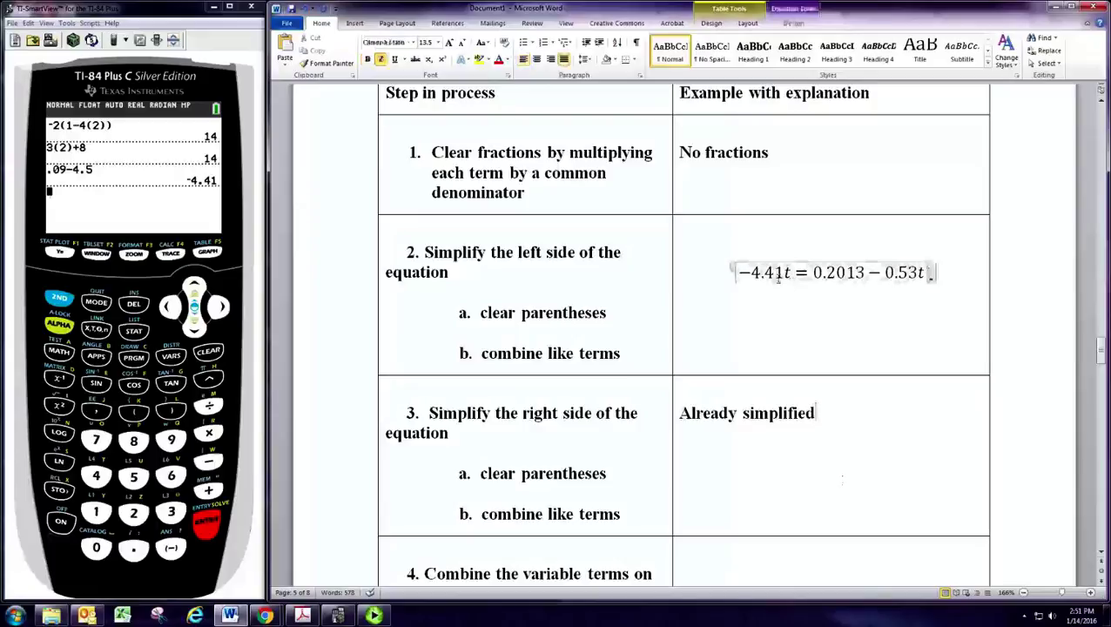
{"action": "key", "text": "shift+End"}
{"action": "key", "text": "ctrl+c"}
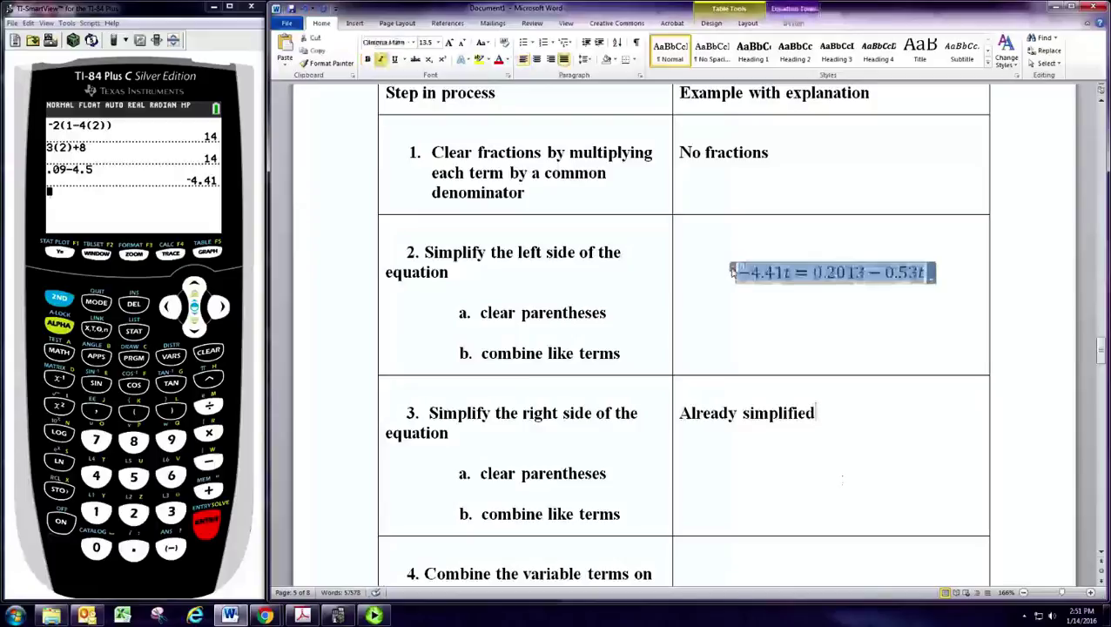
{"action": "scroll", "coordinate": [756, 450], "scroll_direction": "down", "scroll_amount": 3}
{"action": "left_click", "coordinate": [755, 451]}
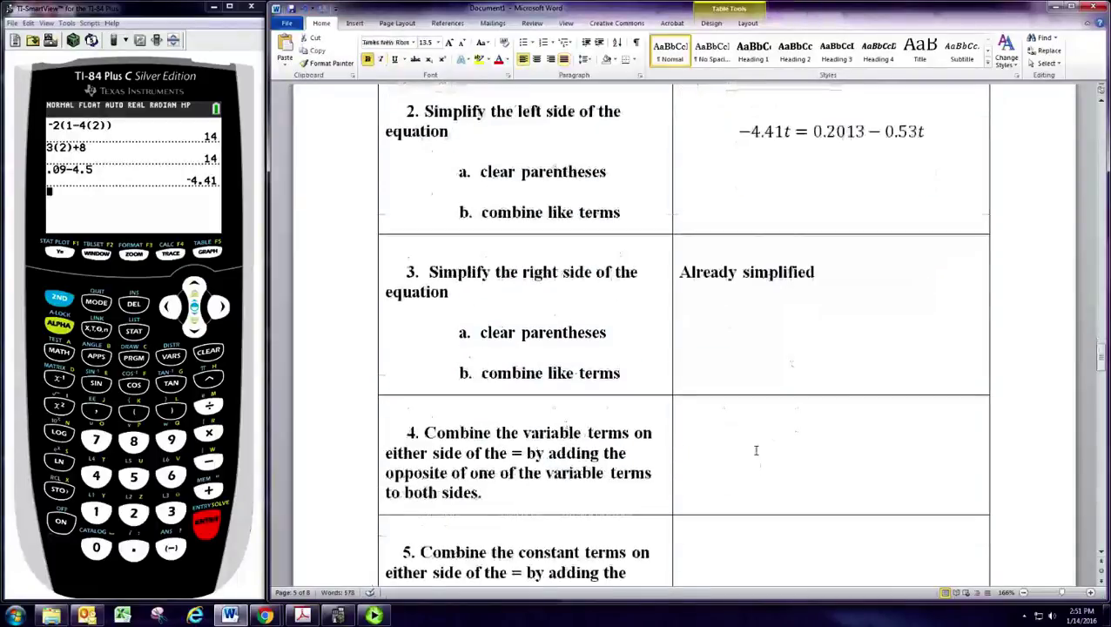
{"action": "key", "text": "ctrl+v"}
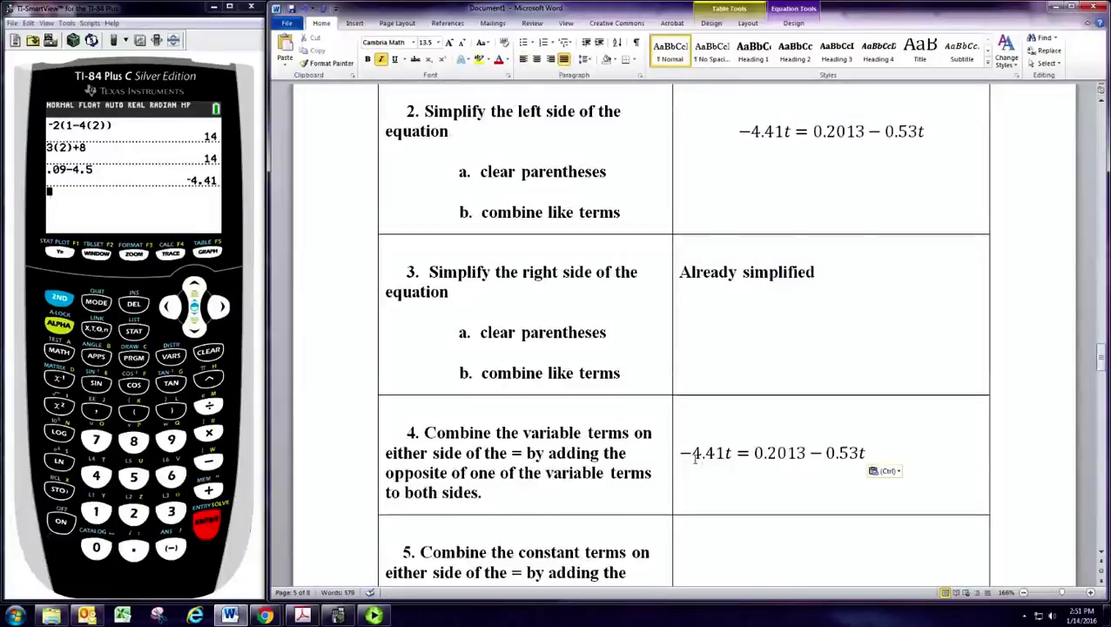
Add + 0.53t to both sides of step 4's equation, after −4.41t and at the end.
{"action": "left_click_drag", "start_coordinate": [685, 457], "coordinate": [727, 463]}
{"action": "left_click_drag", "start_coordinate": [807, 457], "coordinate": [870, 463]}
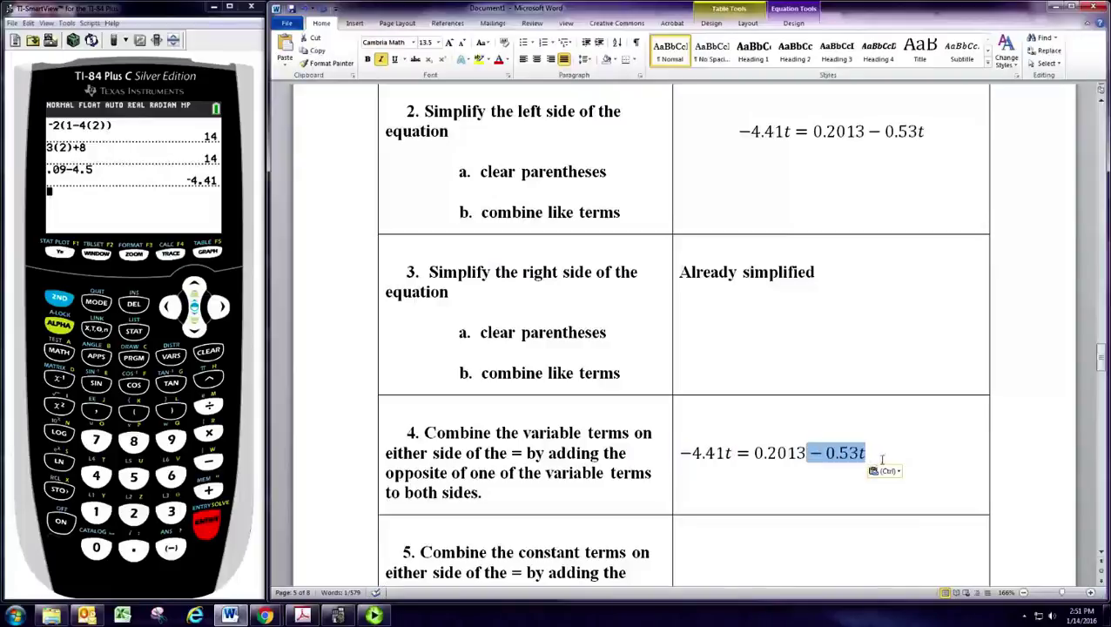
{"action": "left_click", "coordinate": [882, 459]}
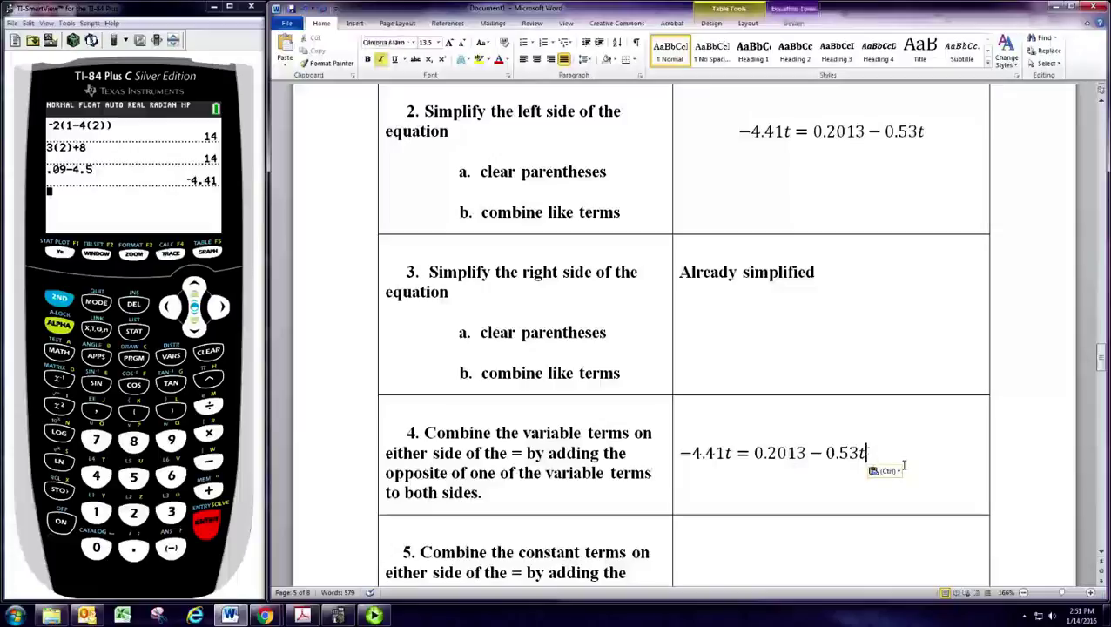
{"action": "type", "text": "+5"}
{"action": "key", "text": "BackSpace"}
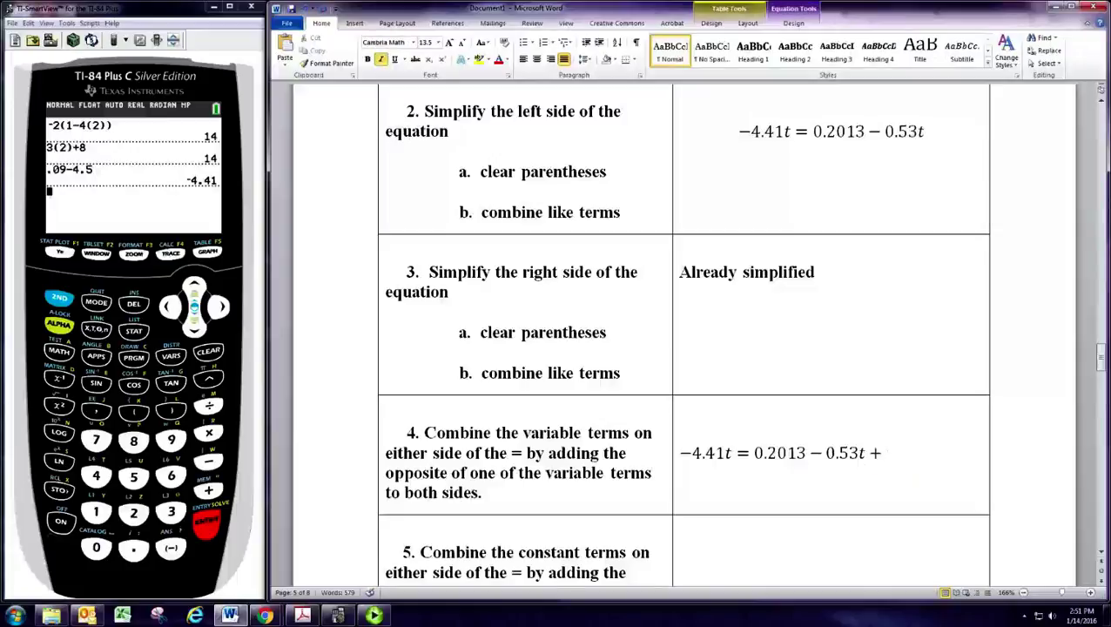
{"action": "key", "text": "BackSpace"}
{"action": "type", "text": "+ 0.53t"}
{"action": "key", "text": "Left"}
{"action": "key", "text": "Left"}
{"action": "key", "text": "Left"}
{"action": "key", "text": "Left"}
{"action": "key", "text": "Left"}
{"action": "key", "text": "Left"}
{"action": "key", "text": "Left"}
{"action": "key", "text": "Left"}
{"action": "key", "text": "Left"}
{"action": "key", "text": "Left"}
{"action": "key", "text": "Left"}
{"action": "key", "text": "Left"}
{"action": "key", "text": "Left"}
{"action": "key", "text": "Left"}
{"action": "key", "text": "Left"}
{"action": "key", "text": "Left"}
{"action": "key", "text": "Left"}
{"action": "key", "text": "Left"}
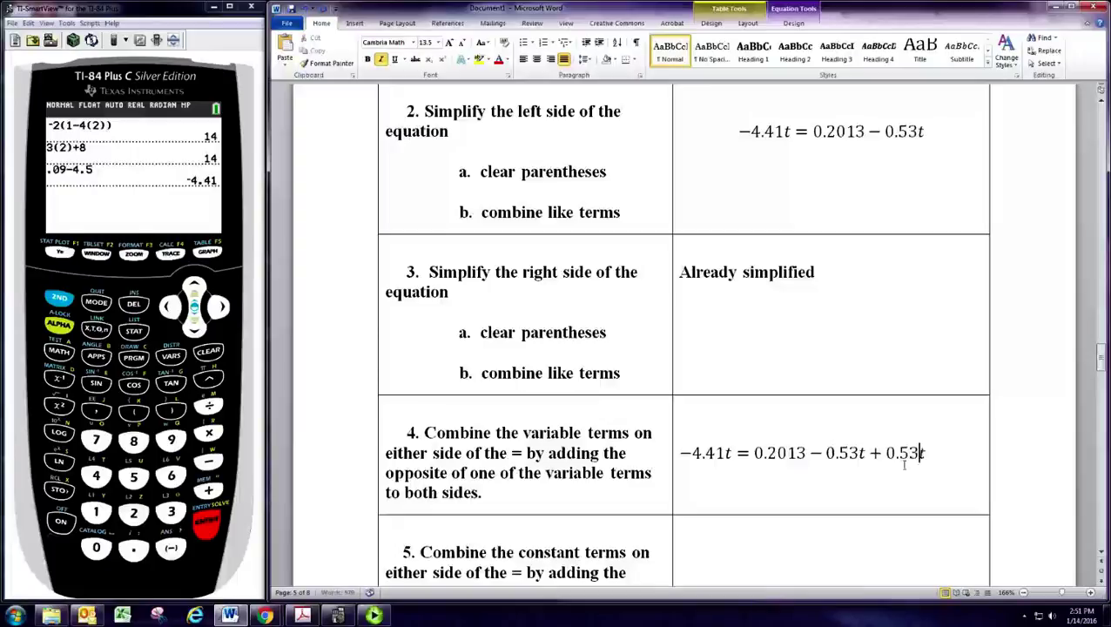
{"action": "key", "text": "Left"}
{"action": "type", "text": "+0."}
{"action": "type", "text": "t"}
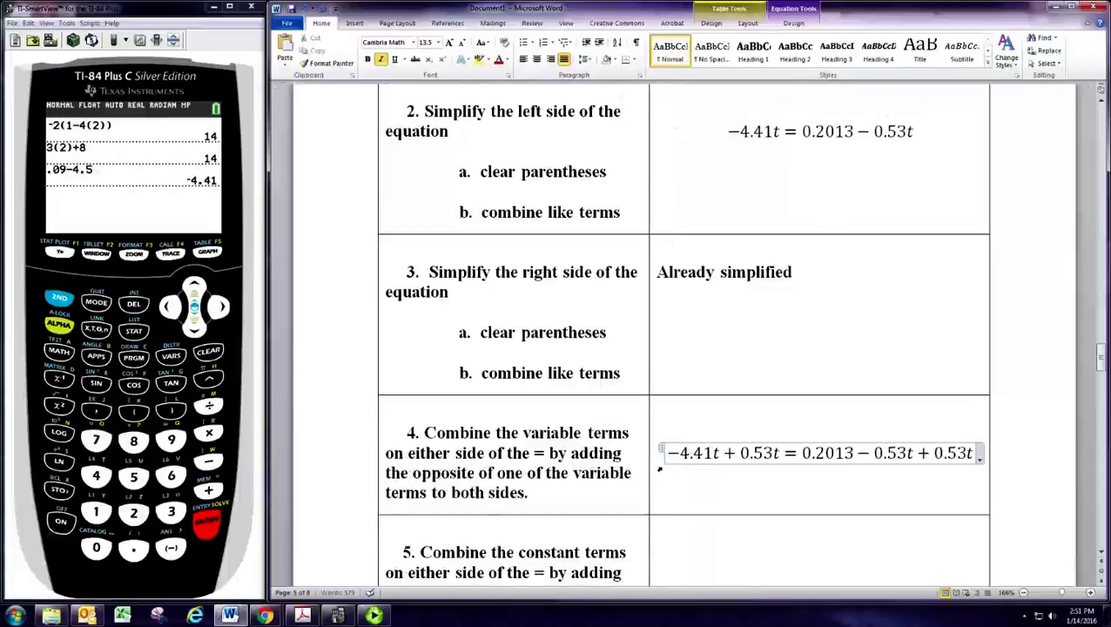
Duplicate step 4's equation on a new line, dropping the cancelling − 0.53t + 0.53t.
{"action": "scroll", "coordinate": [726, 468], "scroll_direction": "down", "scroll_amount": 1}
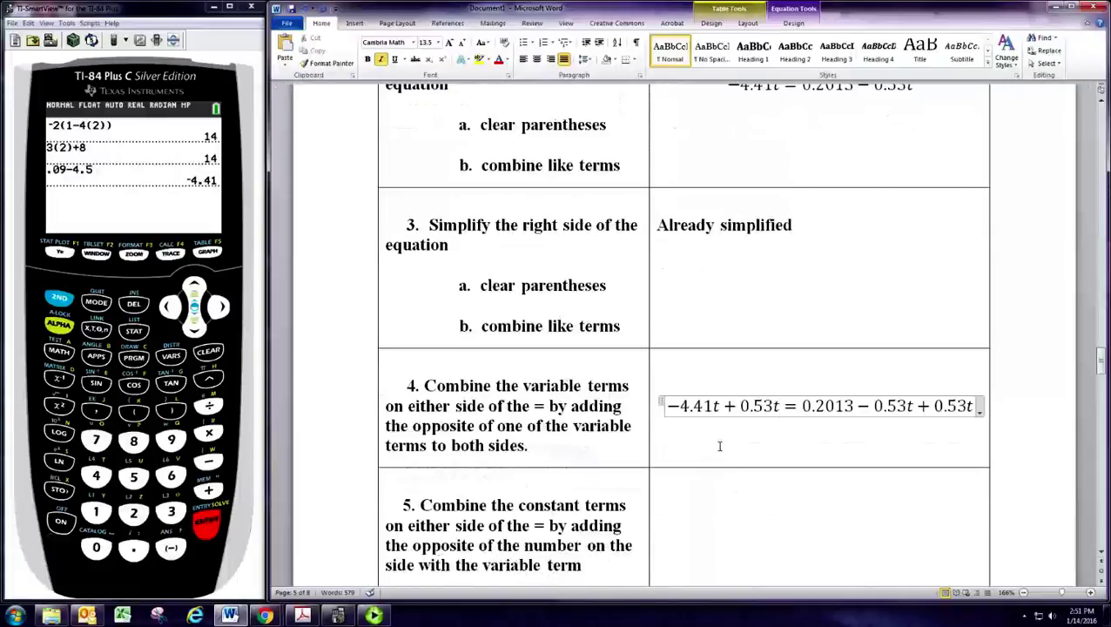
{"action": "key", "text": "ctrl+a"}
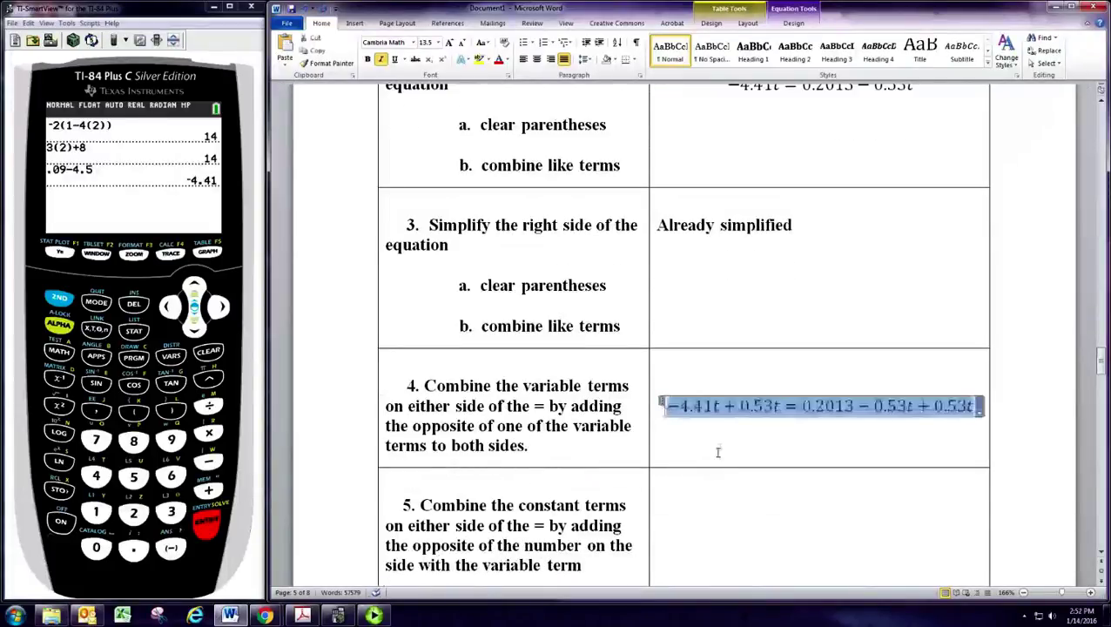
{"action": "key", "text": "ctrl+c"}
{"action": "left_click", "coordinate": [723, 453]}
{"action": "key", "text": "ctrl+v"}
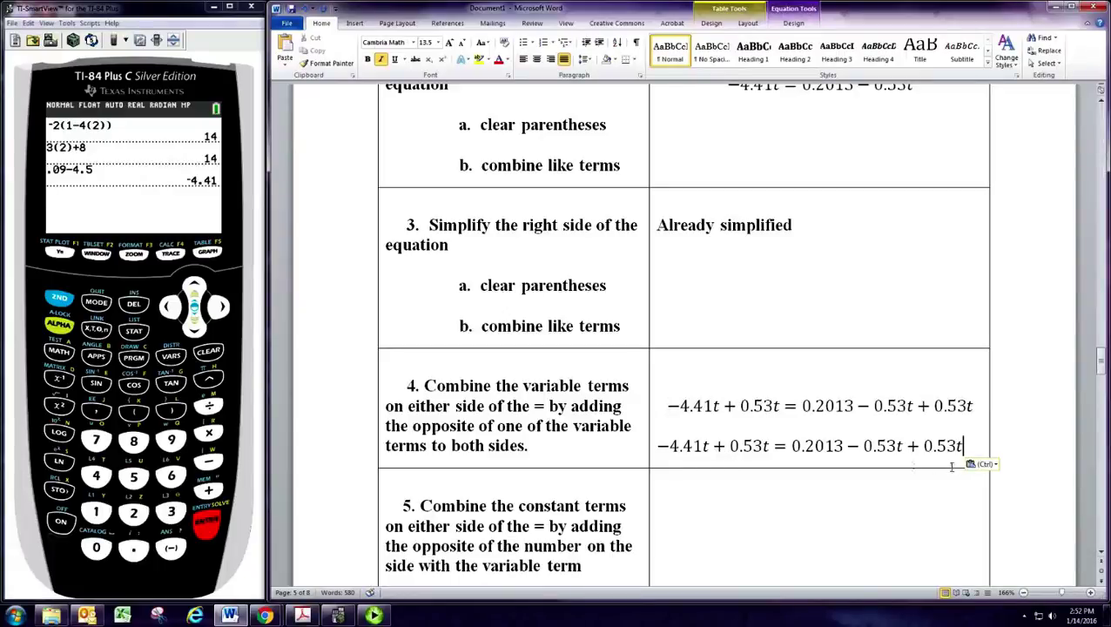
{"action": "key", "text": "BackSpace"}
{"action": "key", "text": "BackSpace"}
{"action": "key", "text": "BackSpace"}
{"action": "key", "text": "BackSpace"}
{"action": "key", "text": "BackSpace"}
{"action": "key", "text": "BackSpace"}
{"action": "key", "text": "BackSpace"}
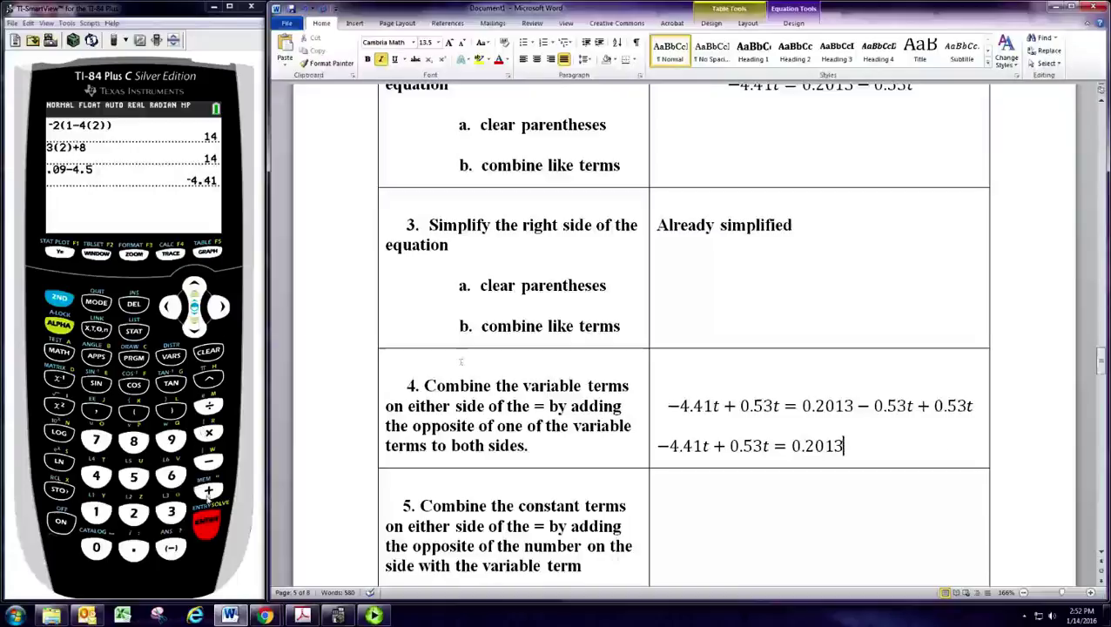
Compute −4.41 + .53 = −3.88 on the calculator and start replacing the −4.41 coefficient.
{"action": "left_click", "coordinate": [209, 490]}
{"action": "left_click", "coordinate": [133, 548]}
{"action": "left_click", "coordinate": [133, 476]}
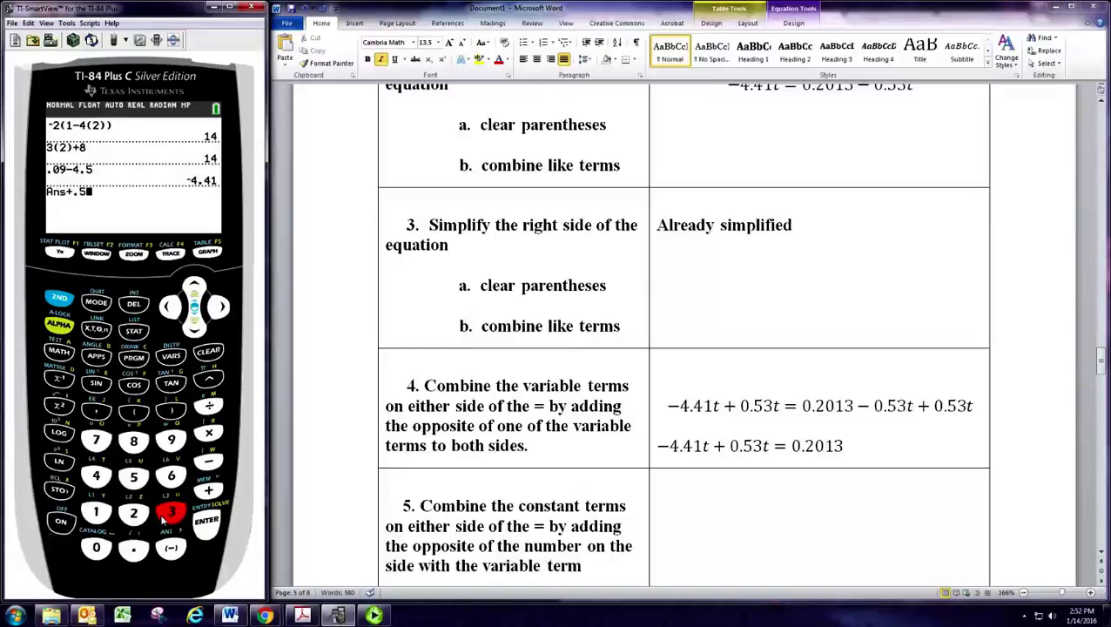
{"action": "left_click", "coordinate": [166, 516]}
{"action": "left_click", "coordinate": [207, 522]}
{"action": "left_click", "coordinate": [672, 448]}
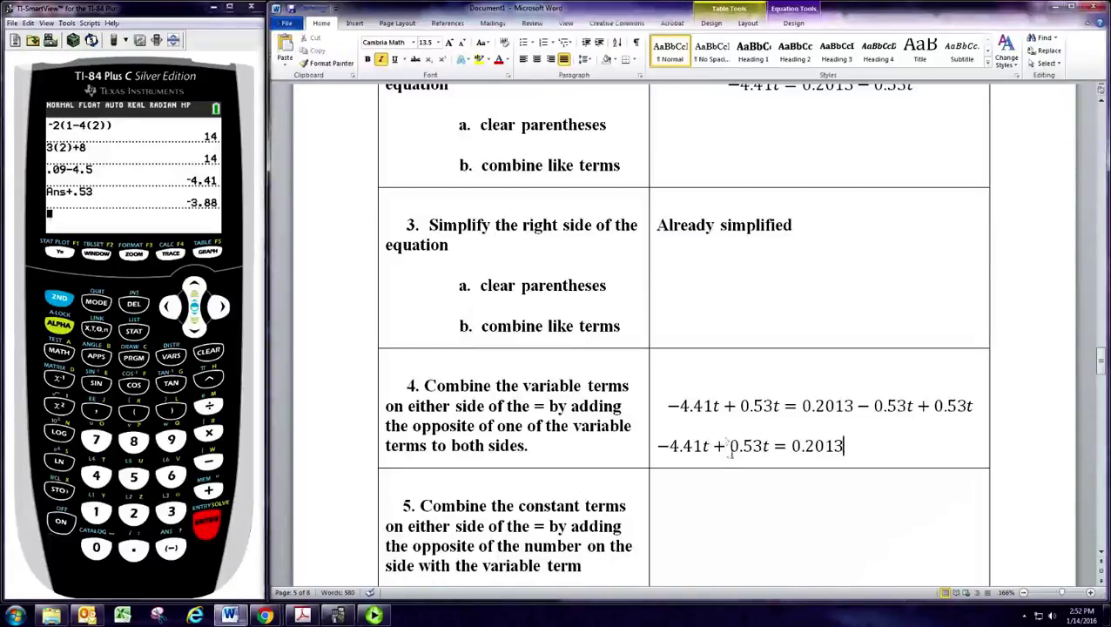
{"action": "key", "text": "Delete"}
{"action": "key", "text": "Delete"}
{"action": "type", "text": "3."}
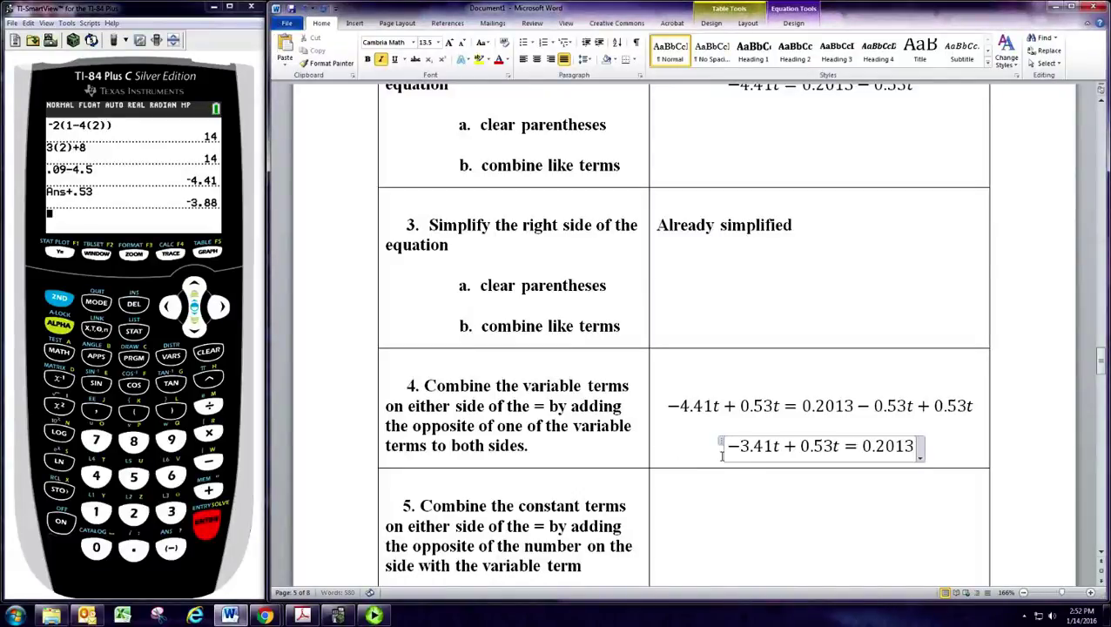